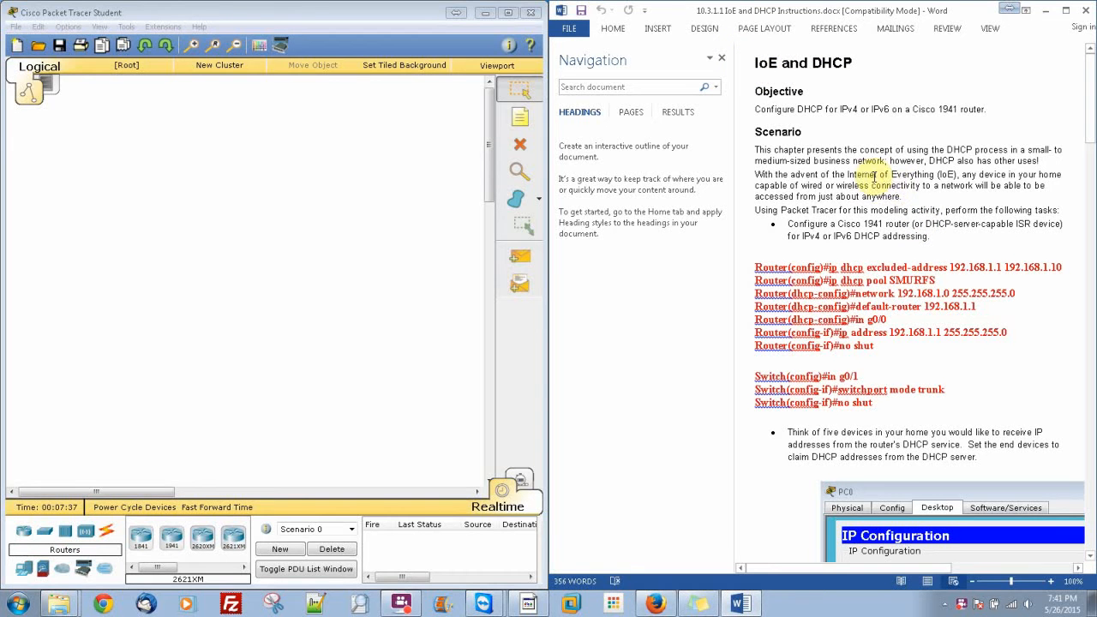
Place a note near the top of the workspace containing the student's name and "CIS 102 Spring"
click(521, 116)
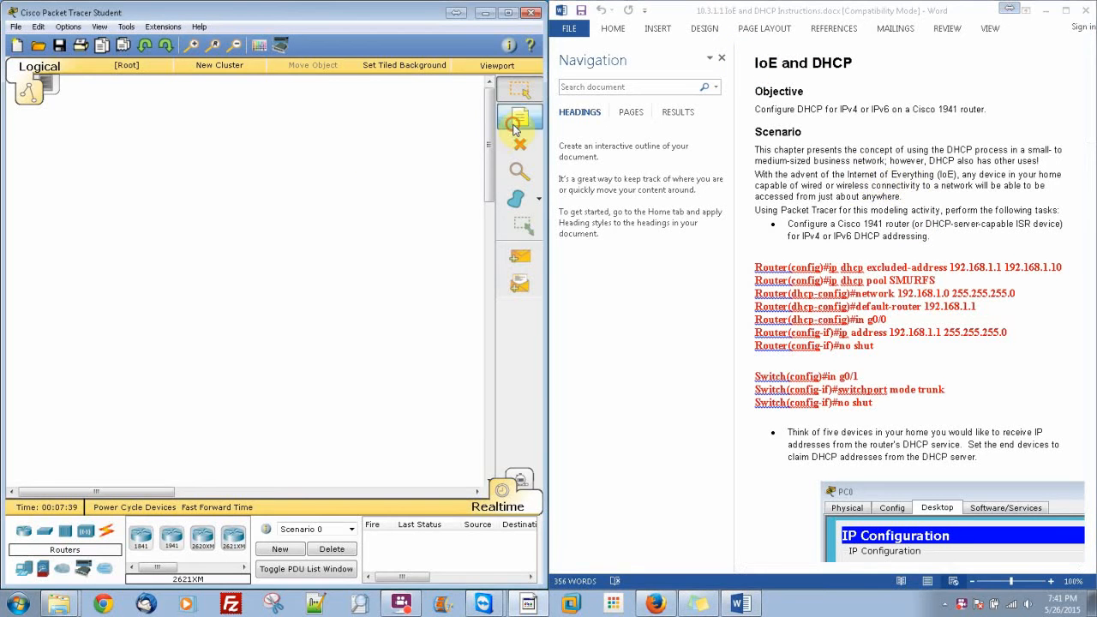
click(130, 97)
text(s)
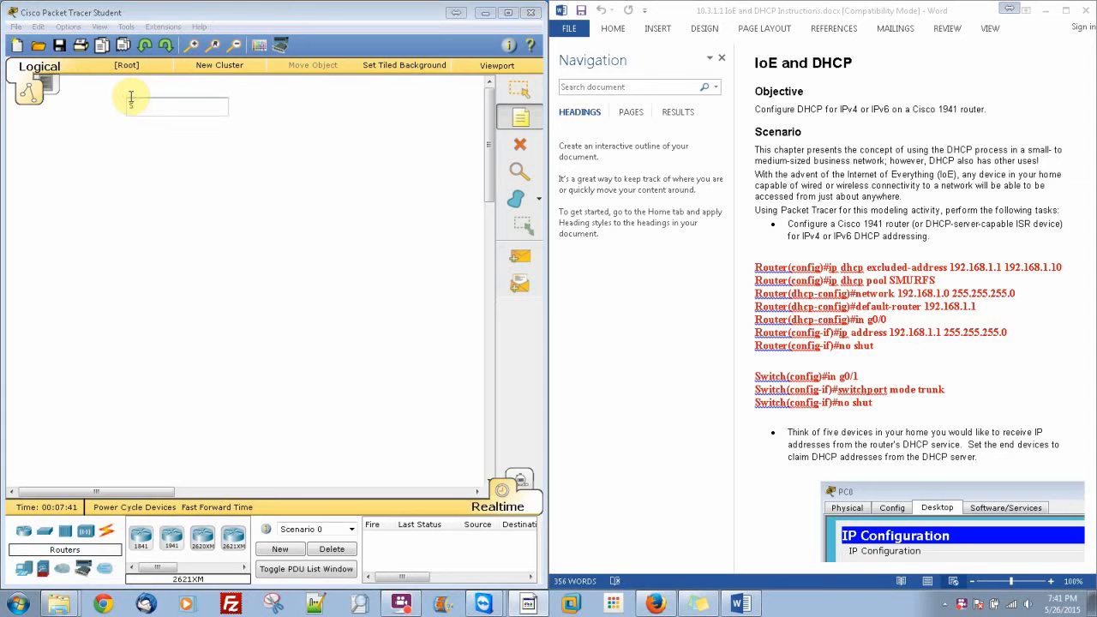
text(ol JohnstonCIS 102 Spring)
key(Return)
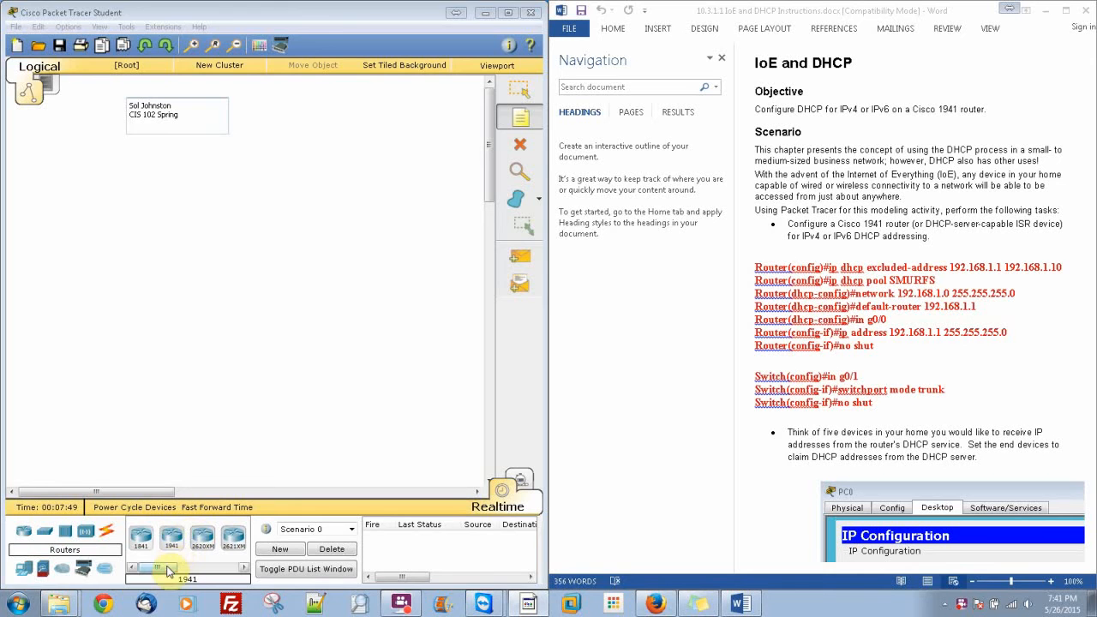
Place a 1941 router with a 2960 switch below it, and move both higher in the workspace
click(172, 537)
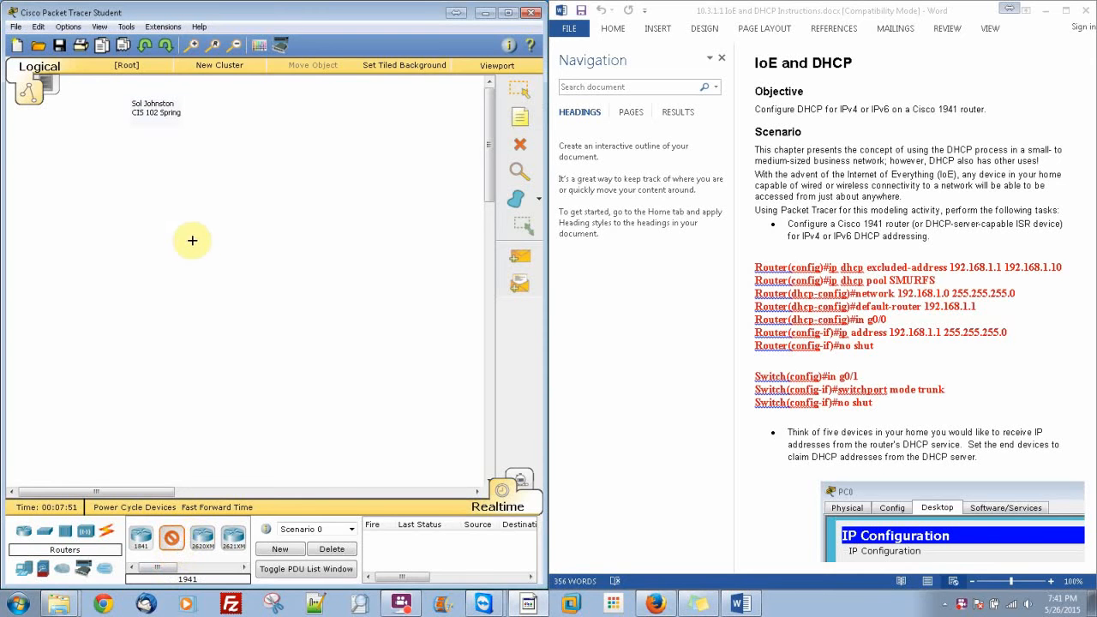
click(192, 240)
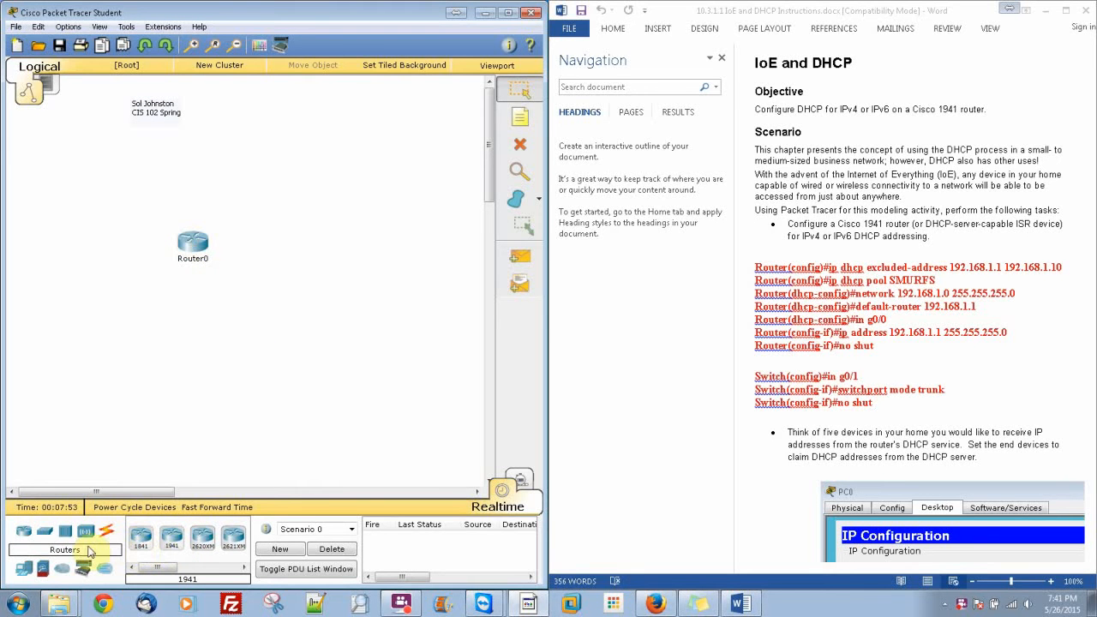
click(45, 531)
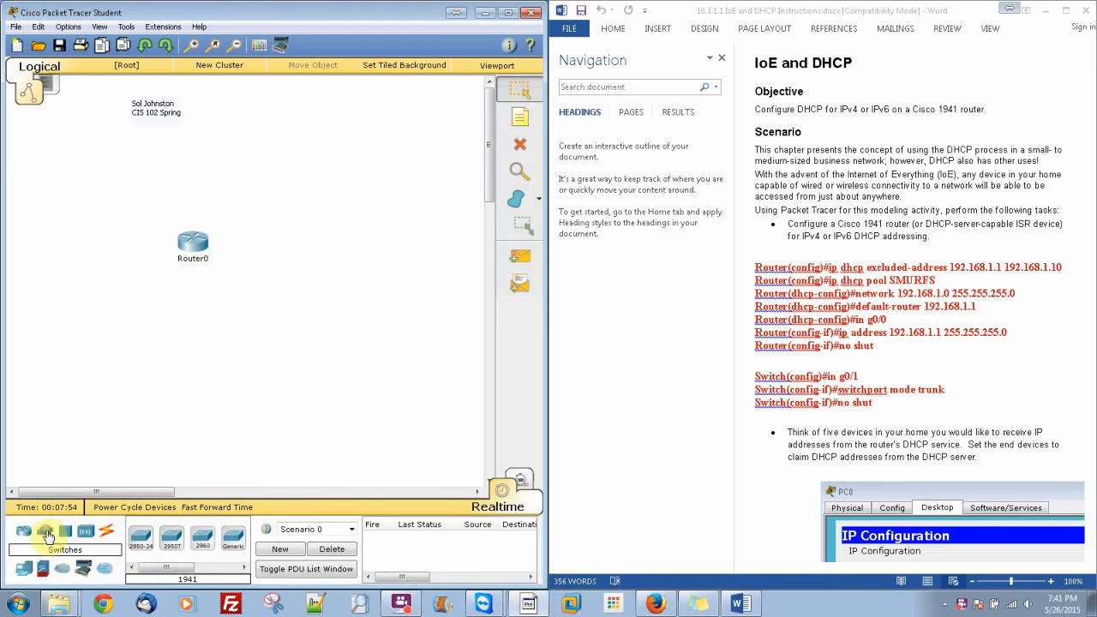
click(202, 538)
click(192, 335)
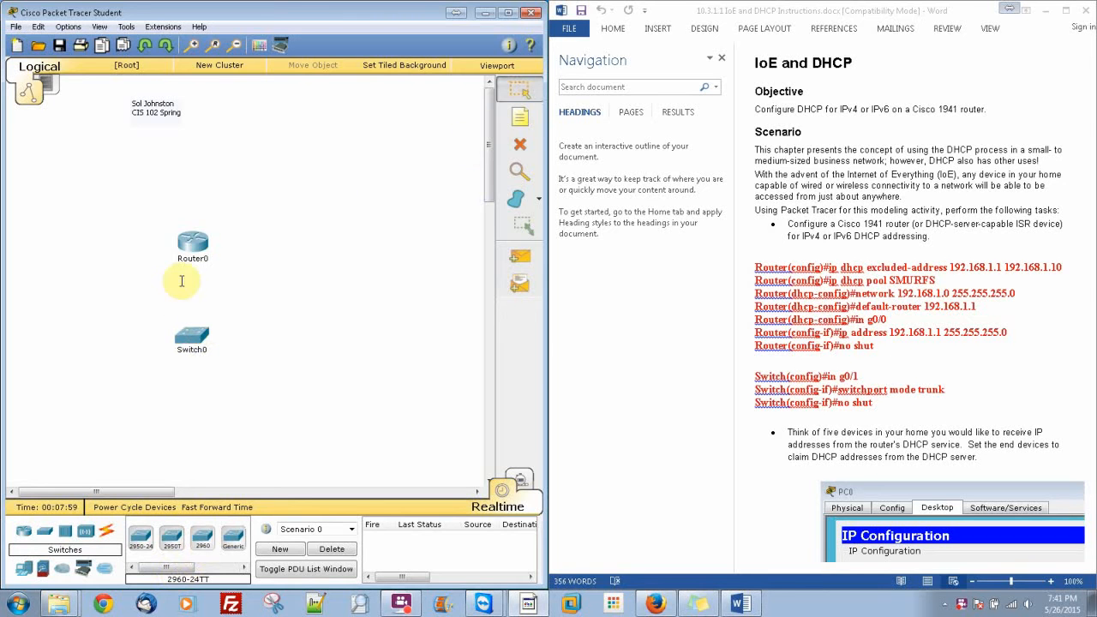
drag(189, 239, 204, 197)
drag(192, 334, 211, 276)
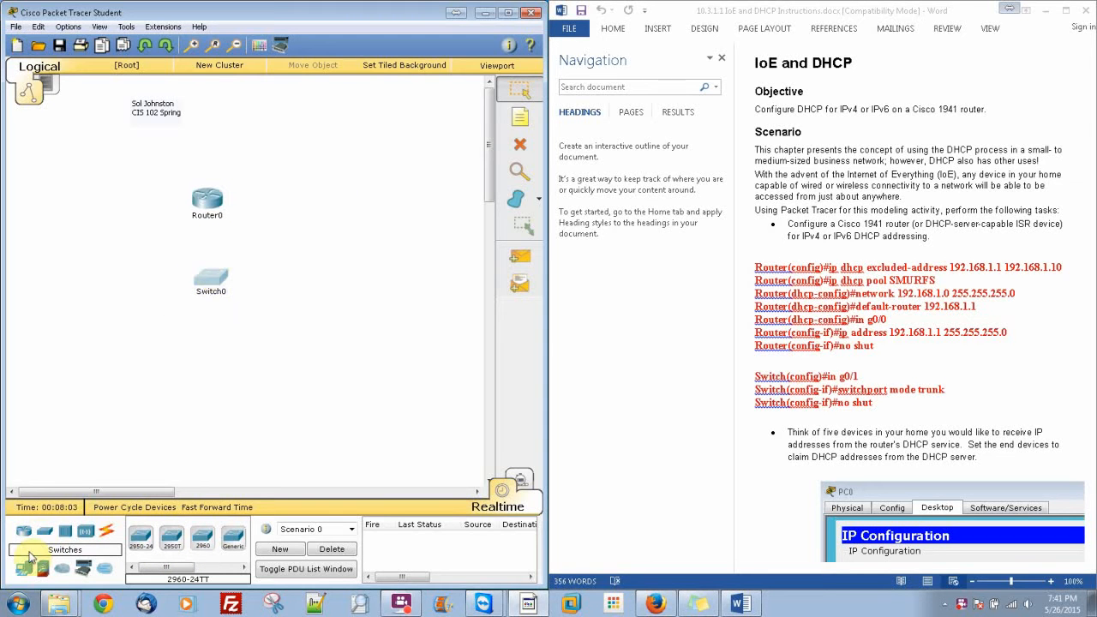
Add three generic PCs in a descending row below the switch
click(25, 568)
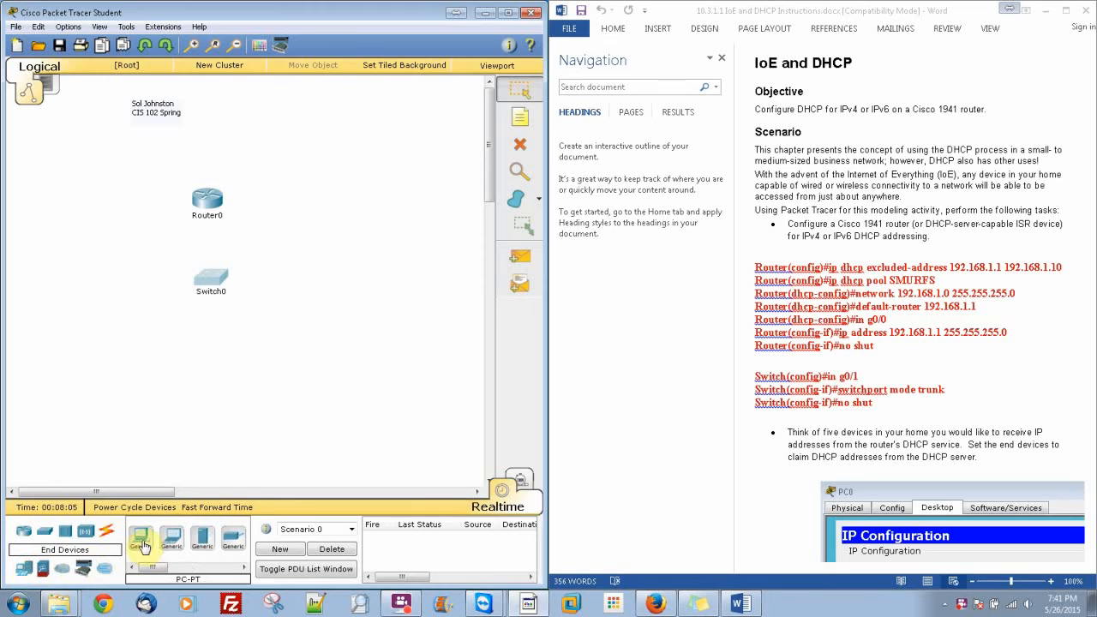
click(143, 546)
click(130, 360)
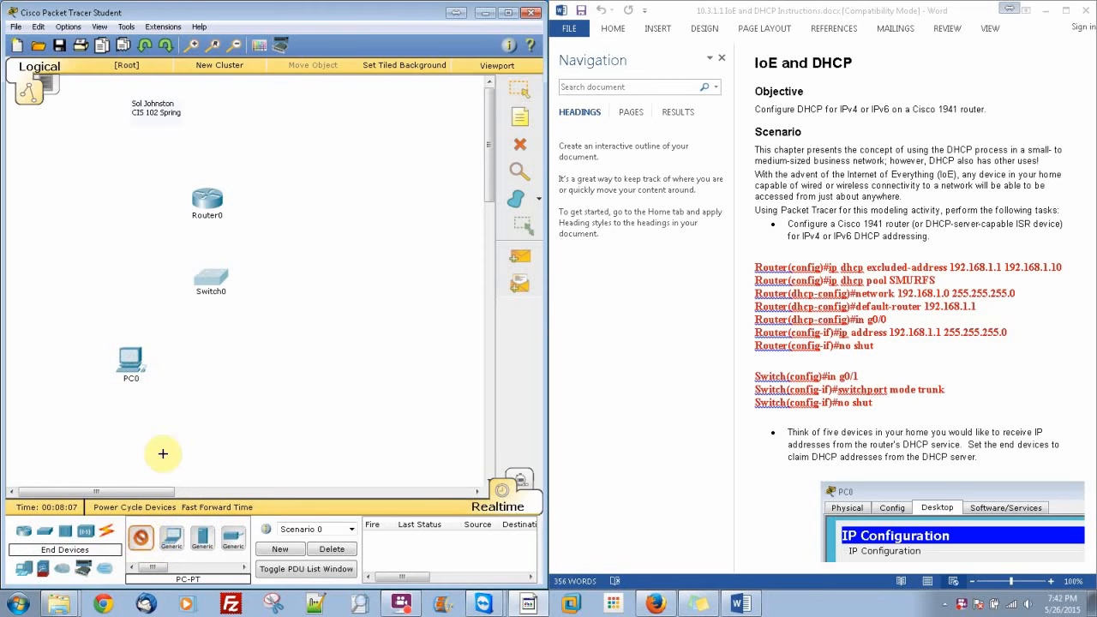
click(175, 385)
click(140, 537)
click(224, 401)
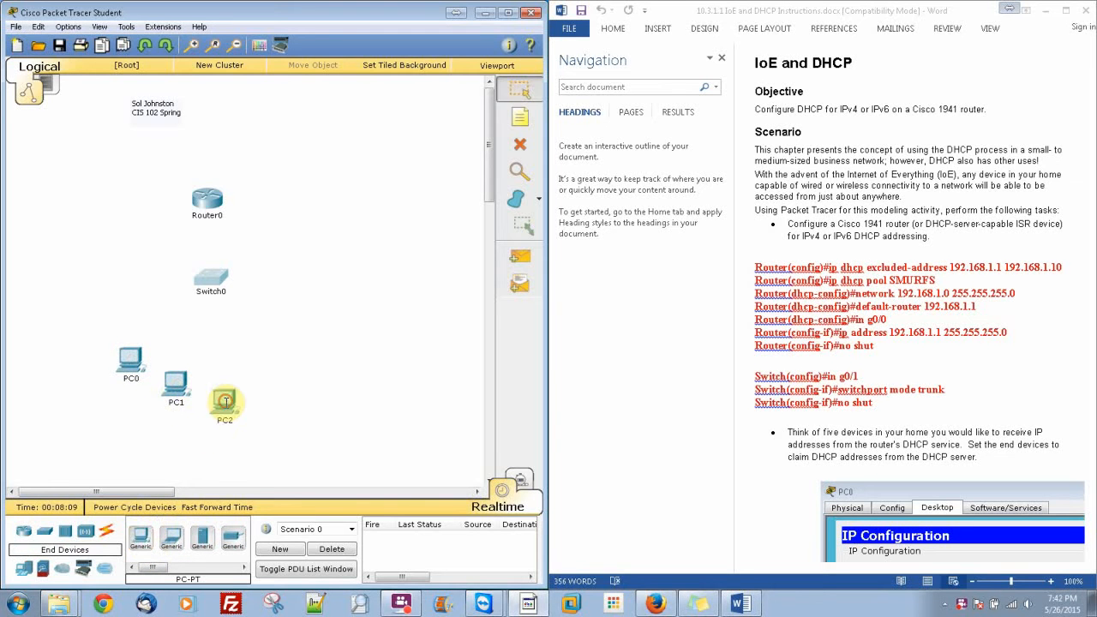
Add two generic laptops beside the PCs, continuing the row upward
click(171, 538)
click(291, 384)
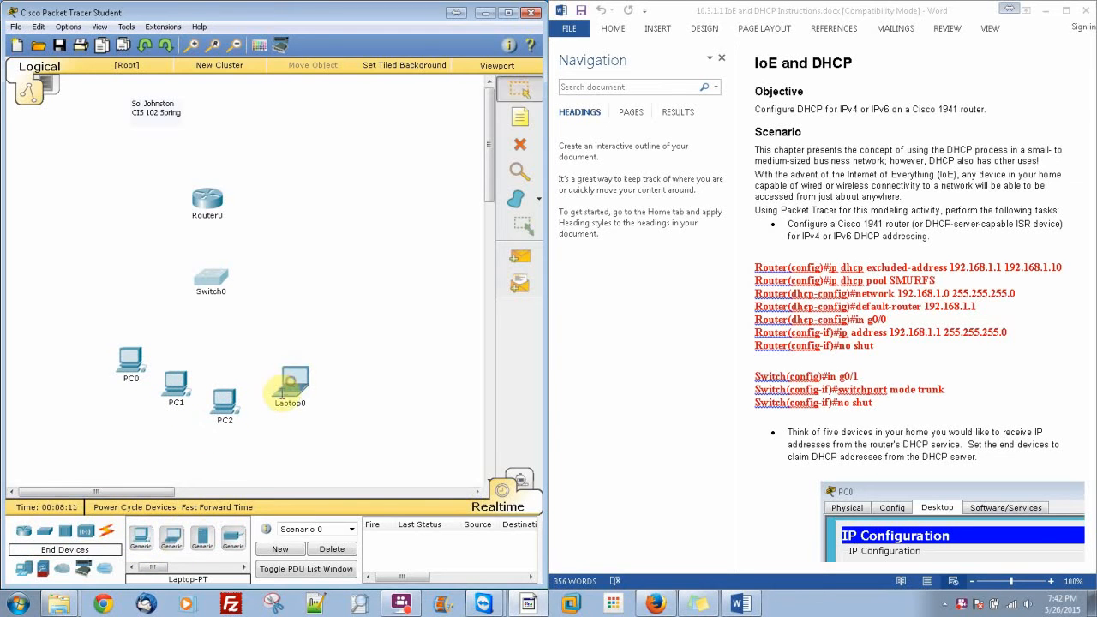
click(171, 544)
click(331, 349)
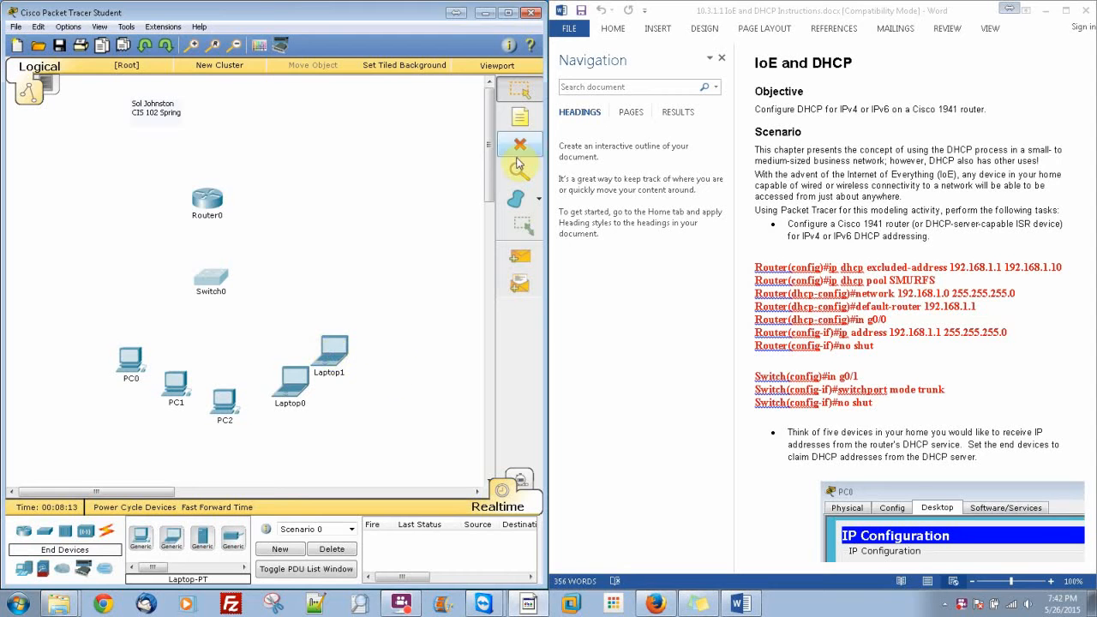
Connect PC0's FastEthernet0 port to the switch's FastEthernet0/1 port with a copper straight-through cable
click(106, 533)
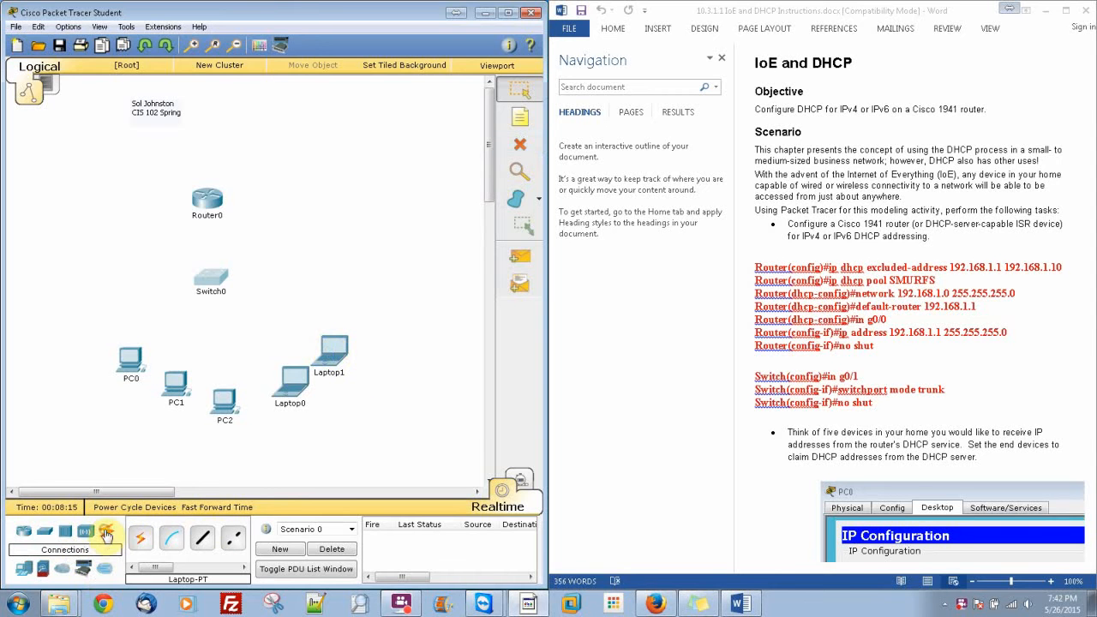
click(202, 538)
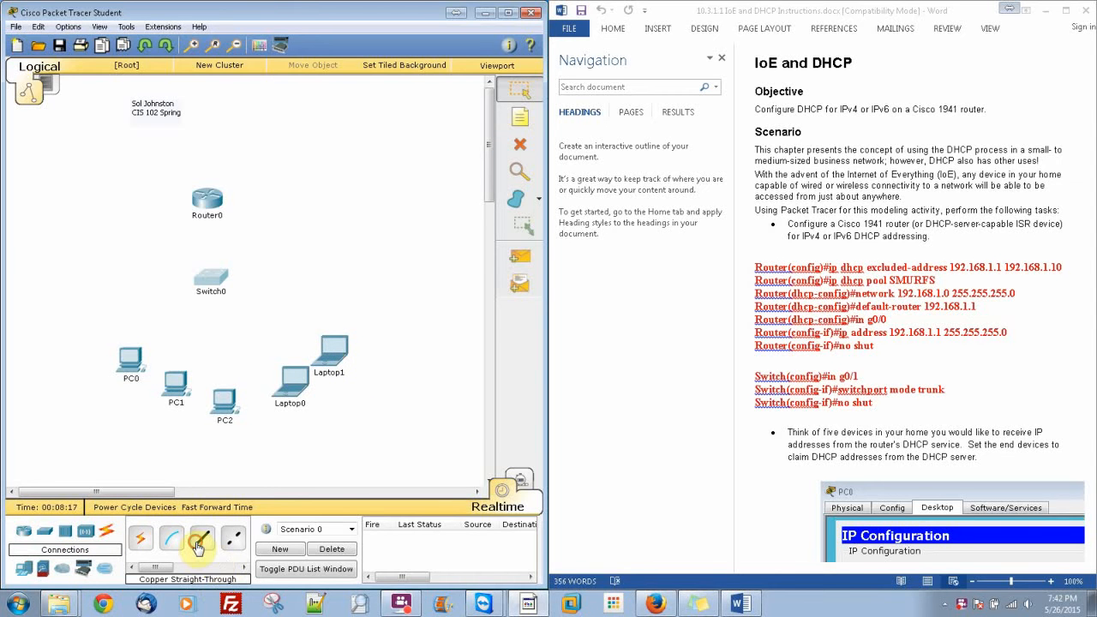
click(130, 364)
click(151, 374)
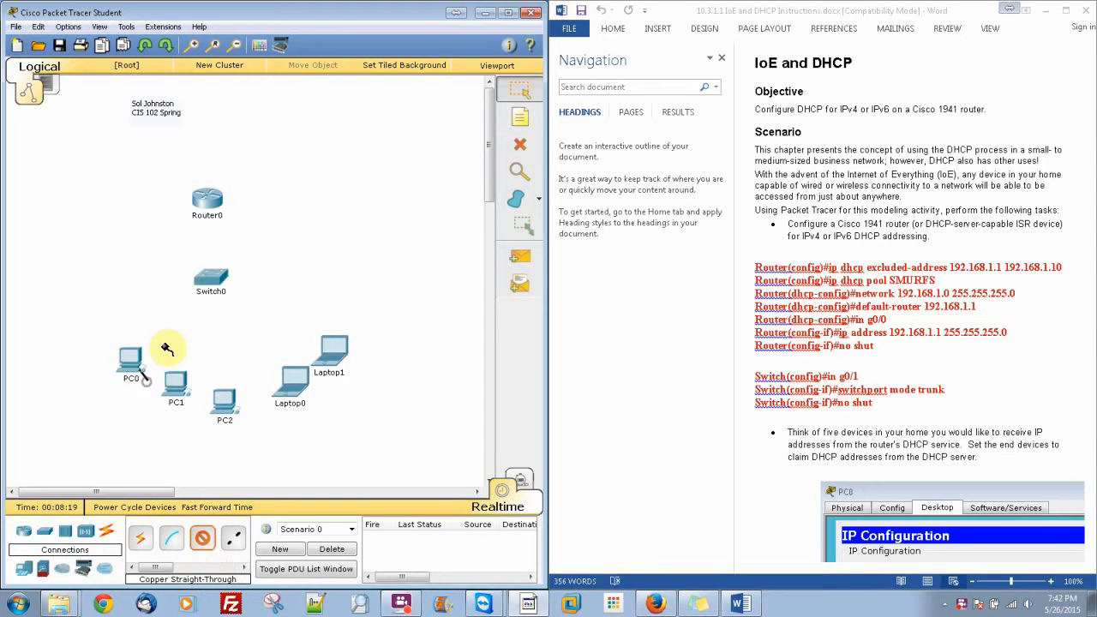
click(206, 274)
click(302, 29)
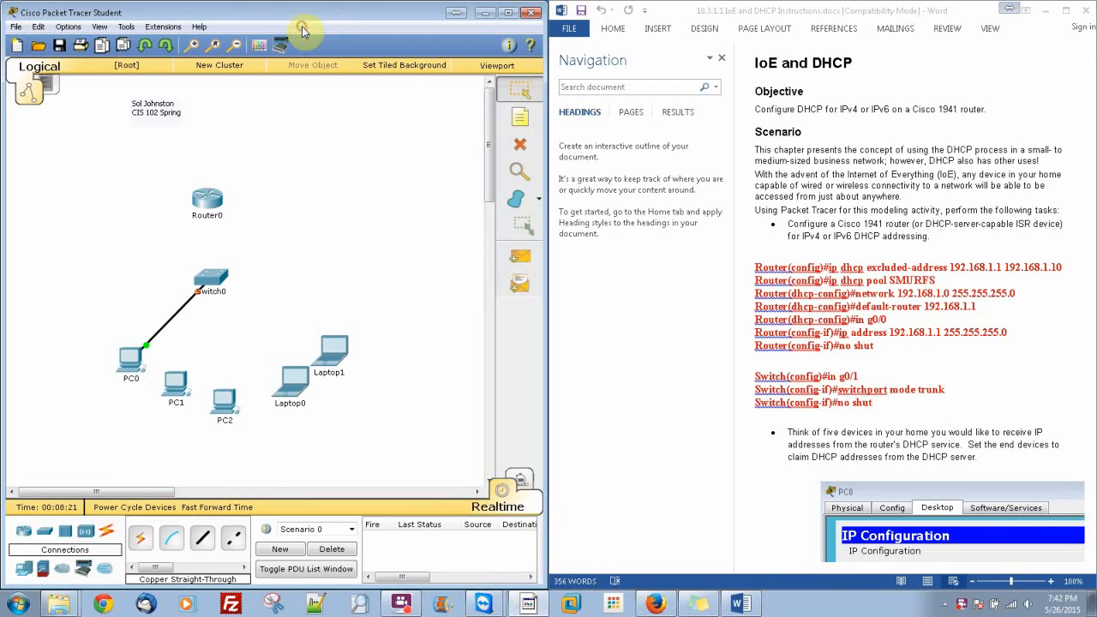
Connect PC1's FastEthernet0 port to the switch's FastEthernet0/2 port with a copper straight-through cable
click(202, 537)
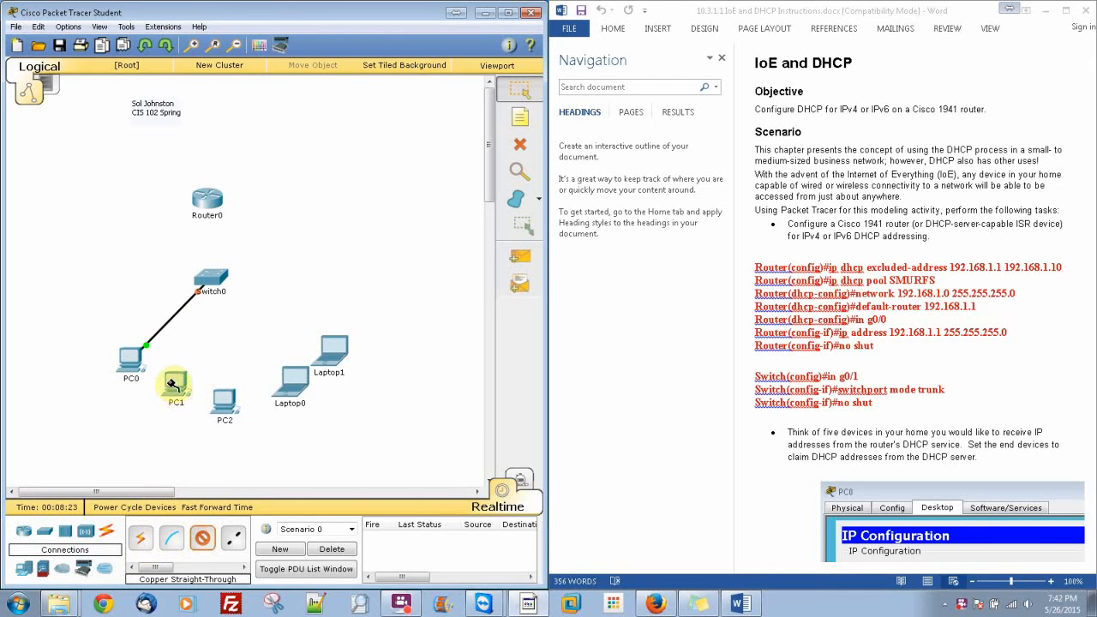
click(173, 383)
click(203, 407)
click(206, 276)
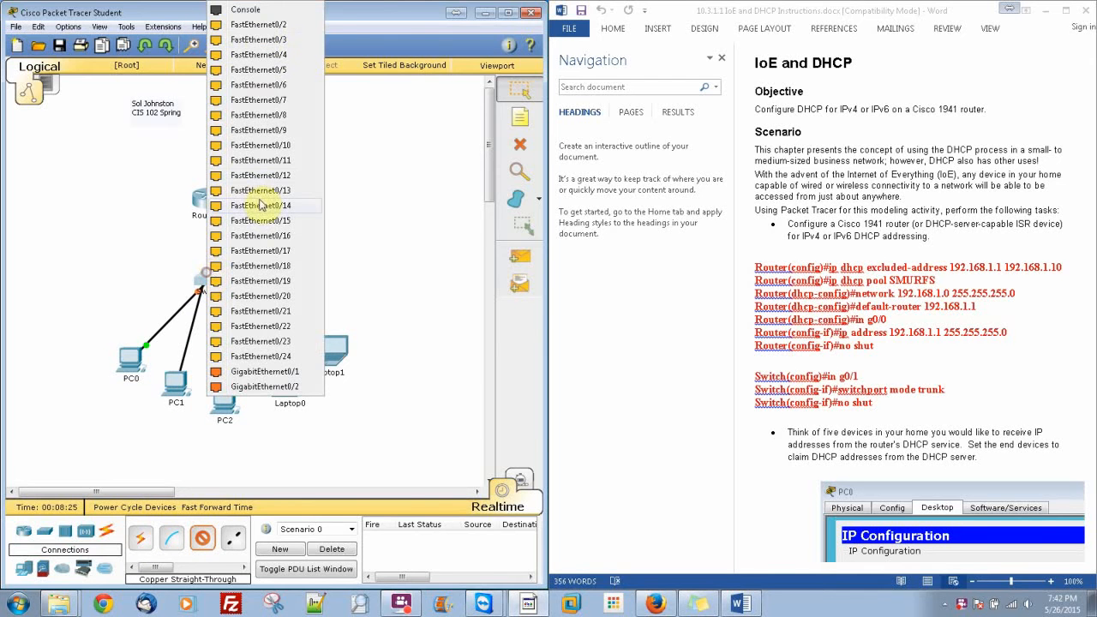
click(260, 26)
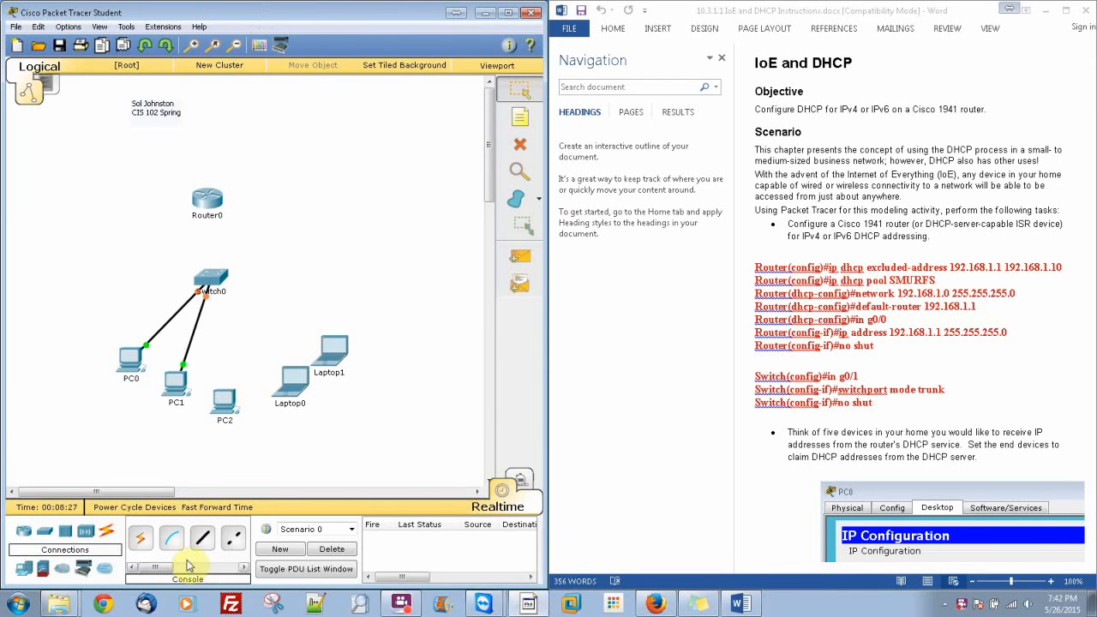
Connect PC2's FastEthernet0 port to the switch's FastEthernet0/3 port with a copper straight-through cable
click(202, 537)
click(224, 400)
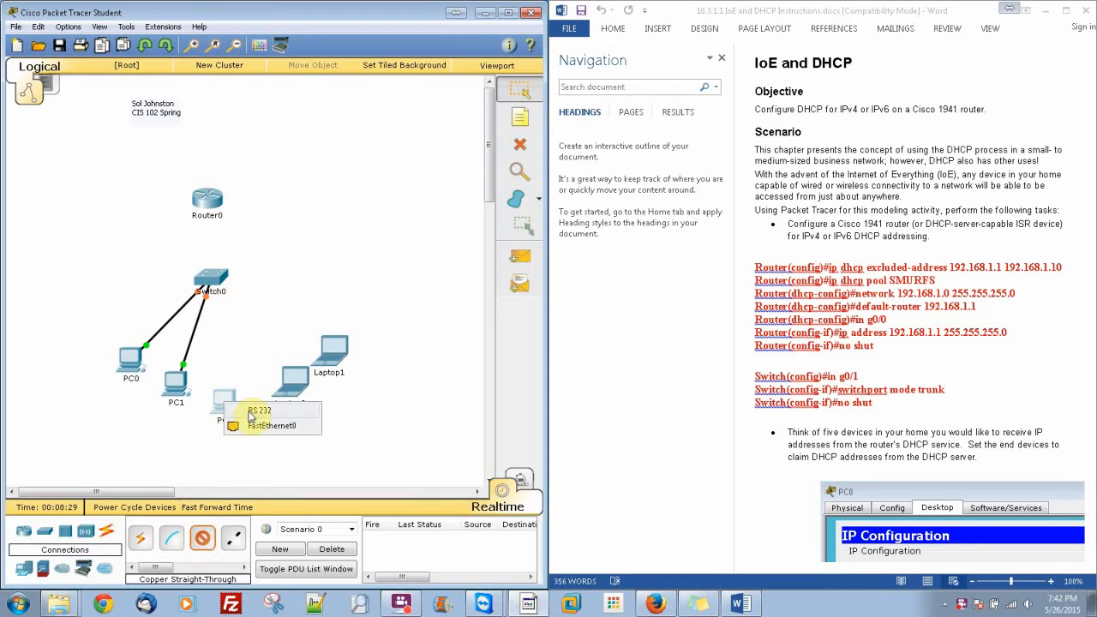
click(253, 424)
click(211, 279)
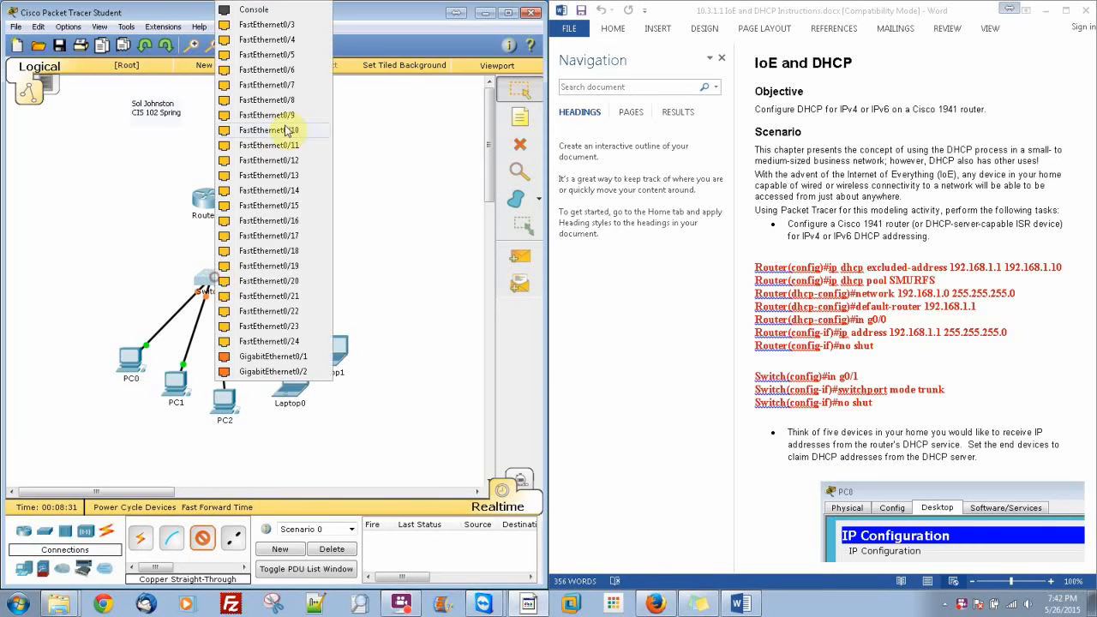
click(274, 30)
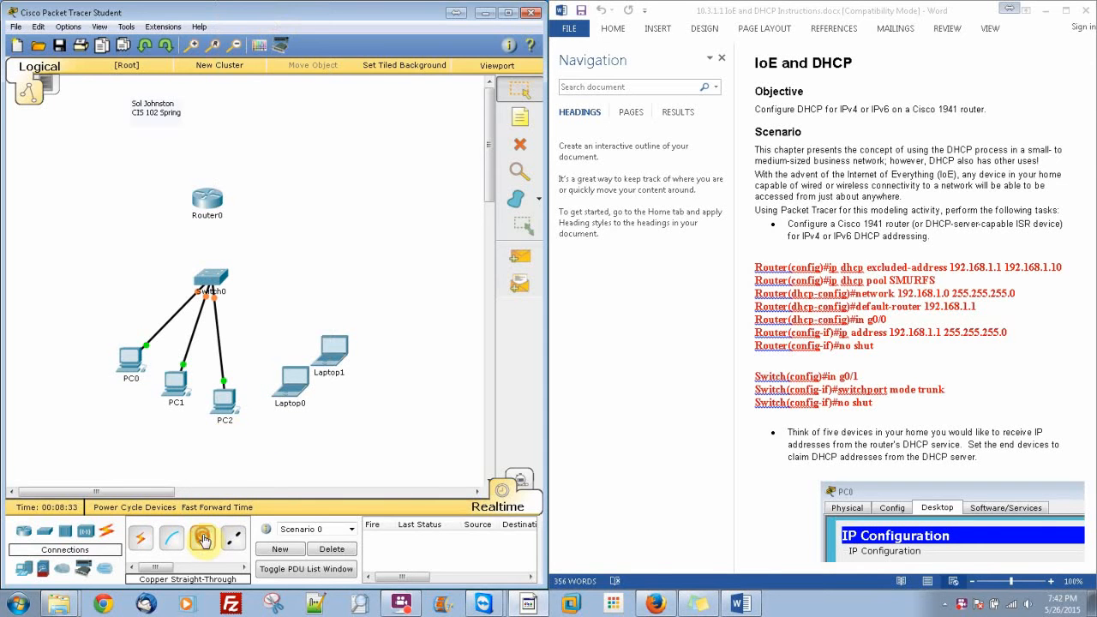
Connect both laptops' FastEthernet0 ports to the switch's FastEthernet0/4 and FastEthernet0/5 ports with copper straight-through cables
click(289, 386)
click(312, 406)
click(210, 283)
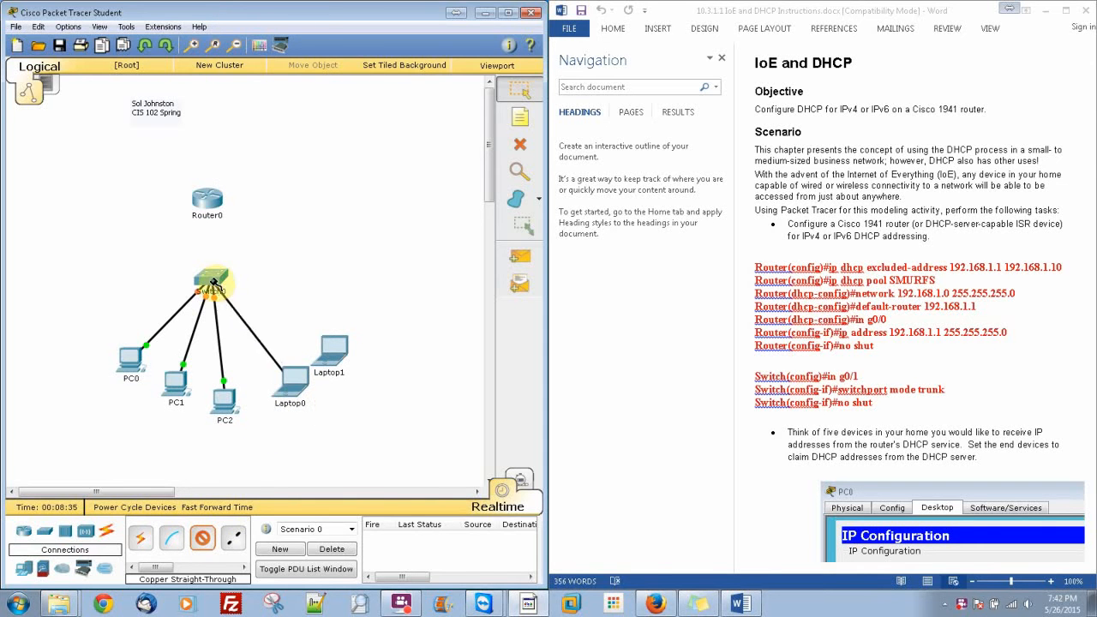
click(274, 36)
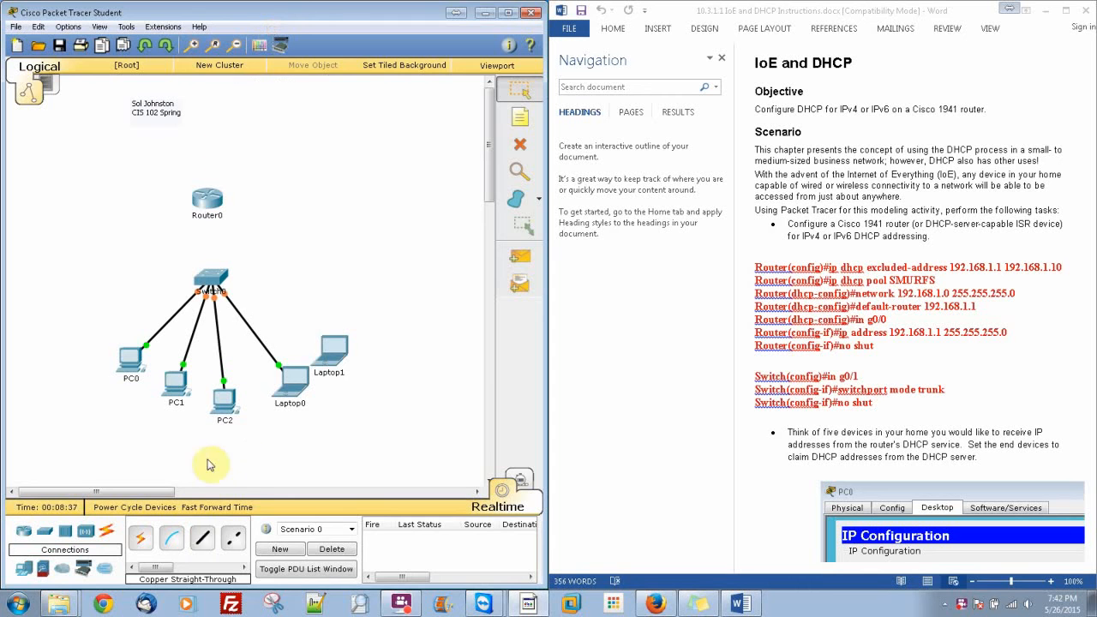
click(202, 537)
click(331, 351)
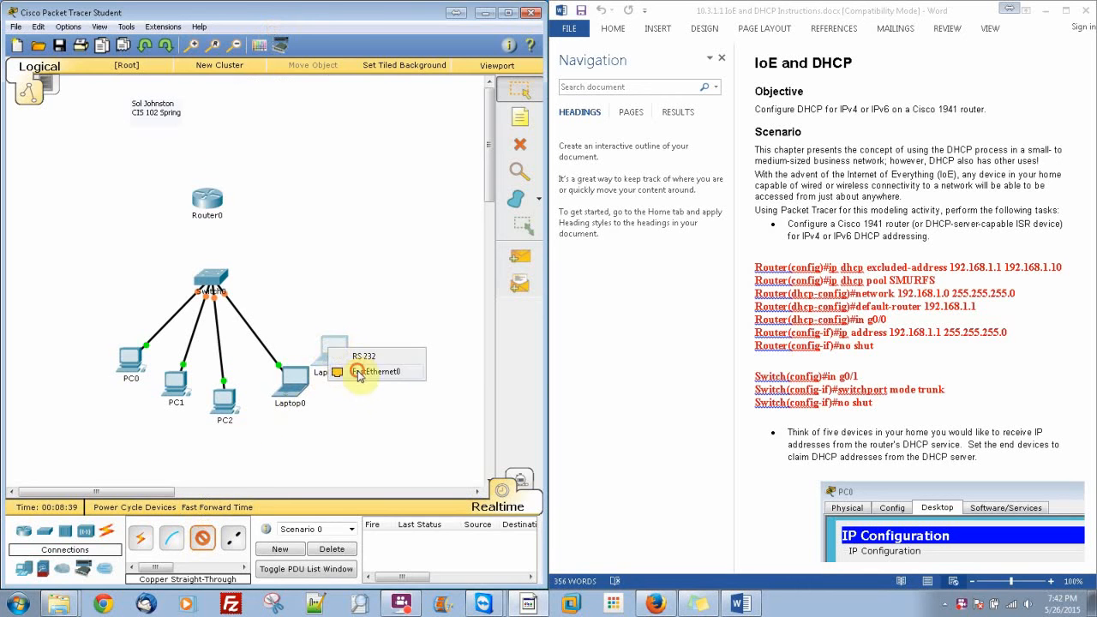
click(359, 374)
click(219, 276)
click(267, 30)
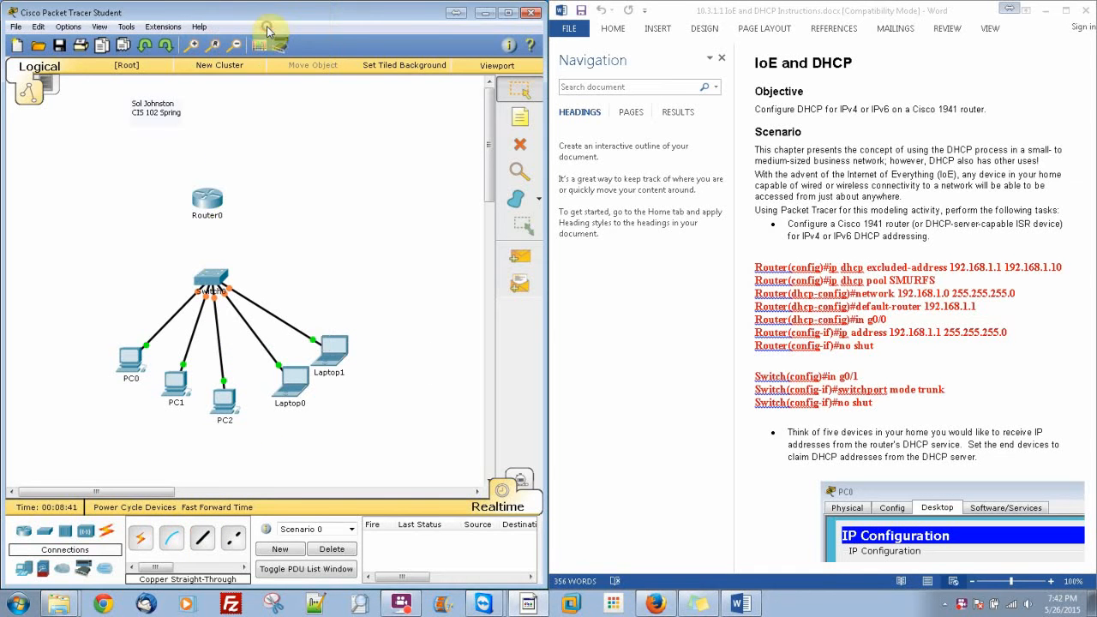
Connect the switch's GigabitEthernet0/1 port to the router's GigabitEthernet0/0 port with a copper straight-through cable
click(202, 538)
click(210, 279)
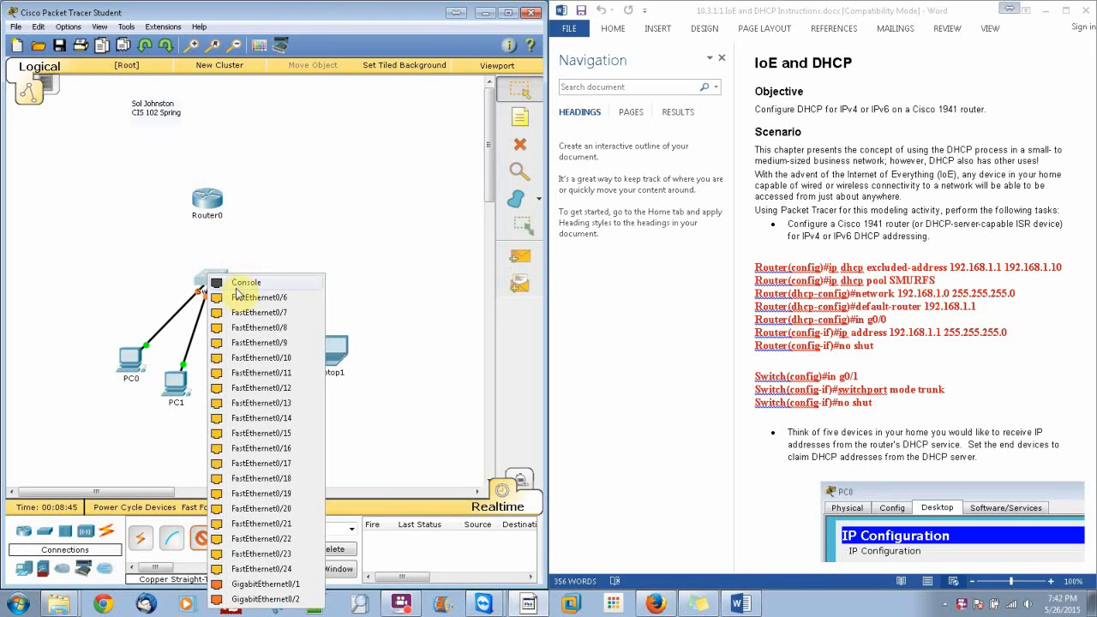
click(253, 586)
click(205, 200)
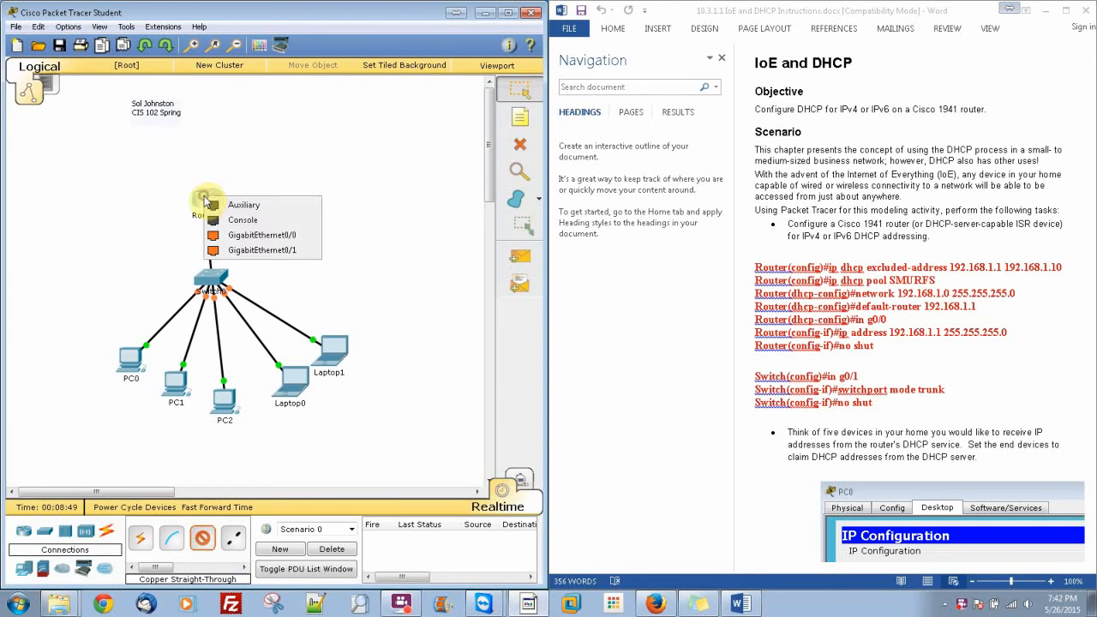
click(250, 234)
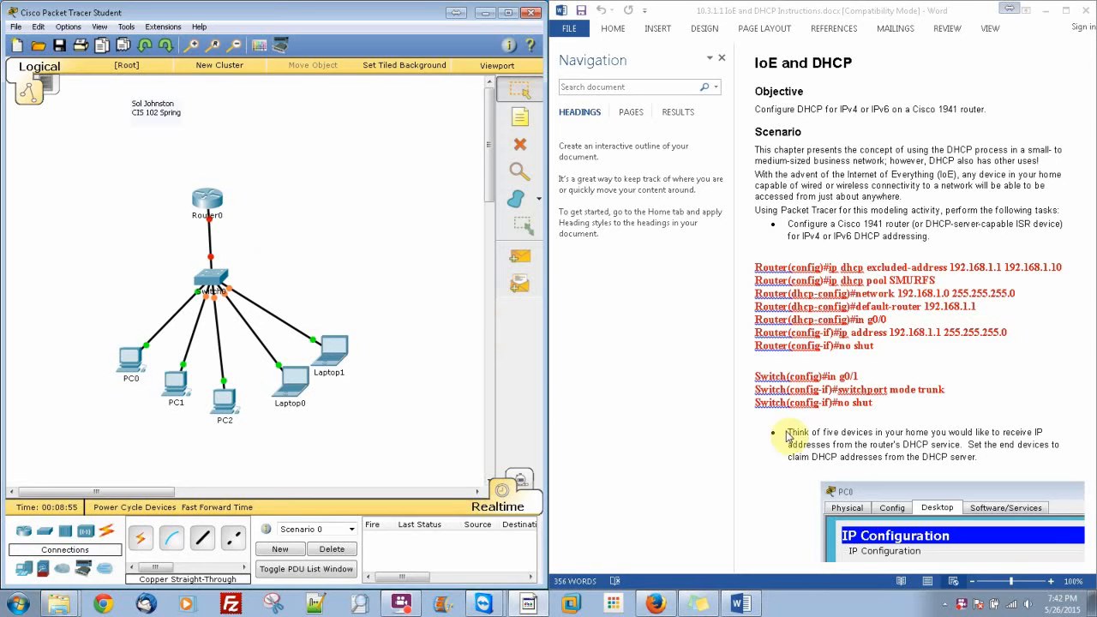
Open Router0's command line, decline the initial configuration dialog and enter privileged EXEC mode with "en"
click(204, 203)
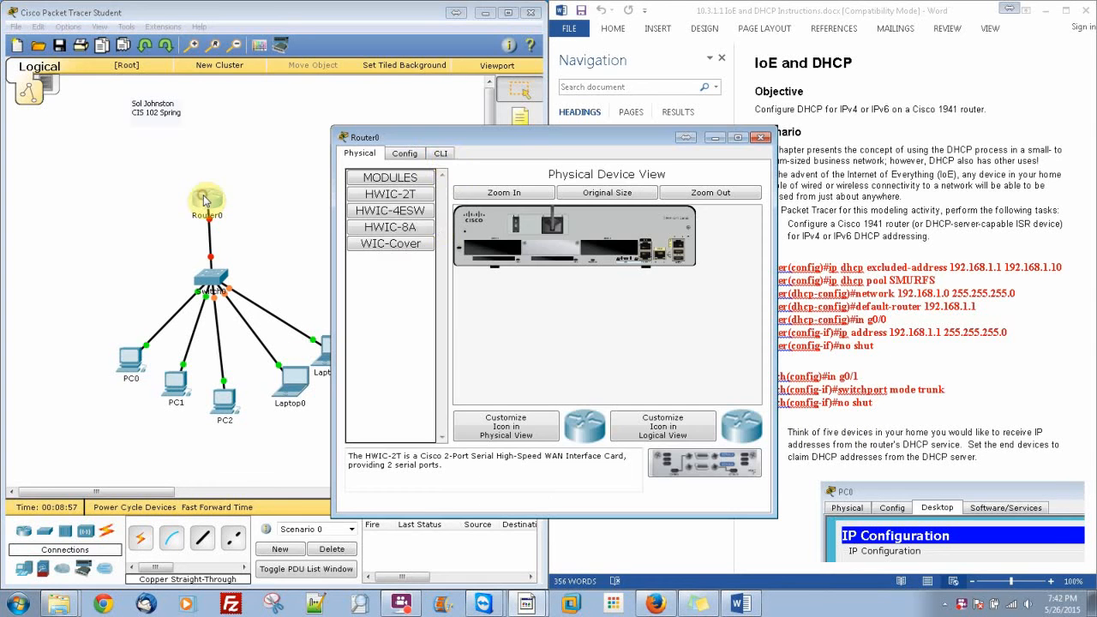
click(442, 154)
key(Return)
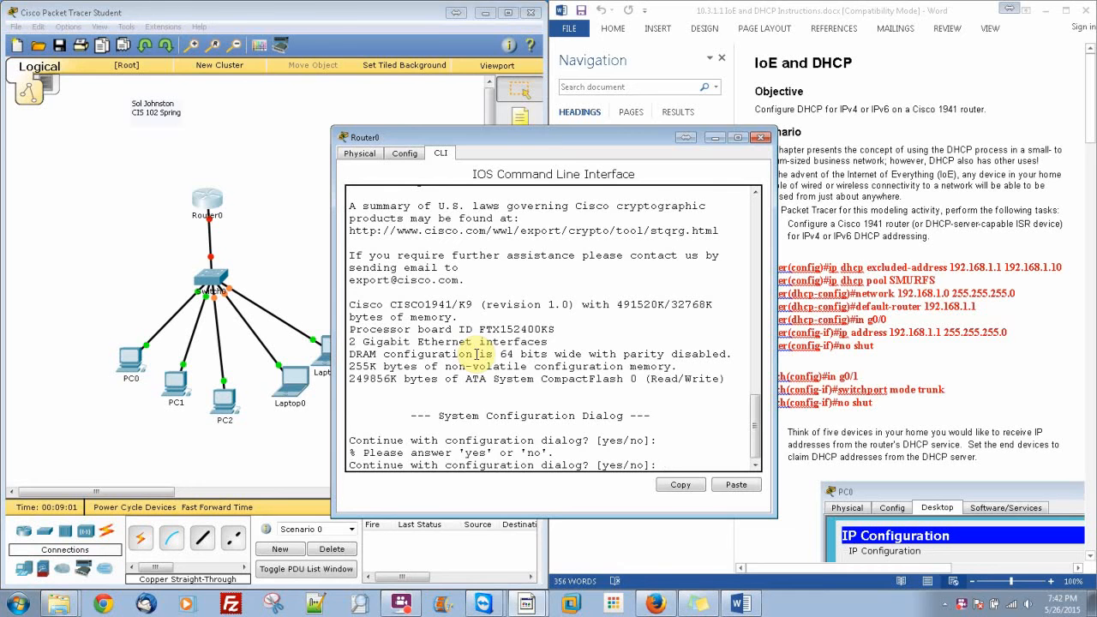
text(n)
key(Return)
key(Return)
text(en)
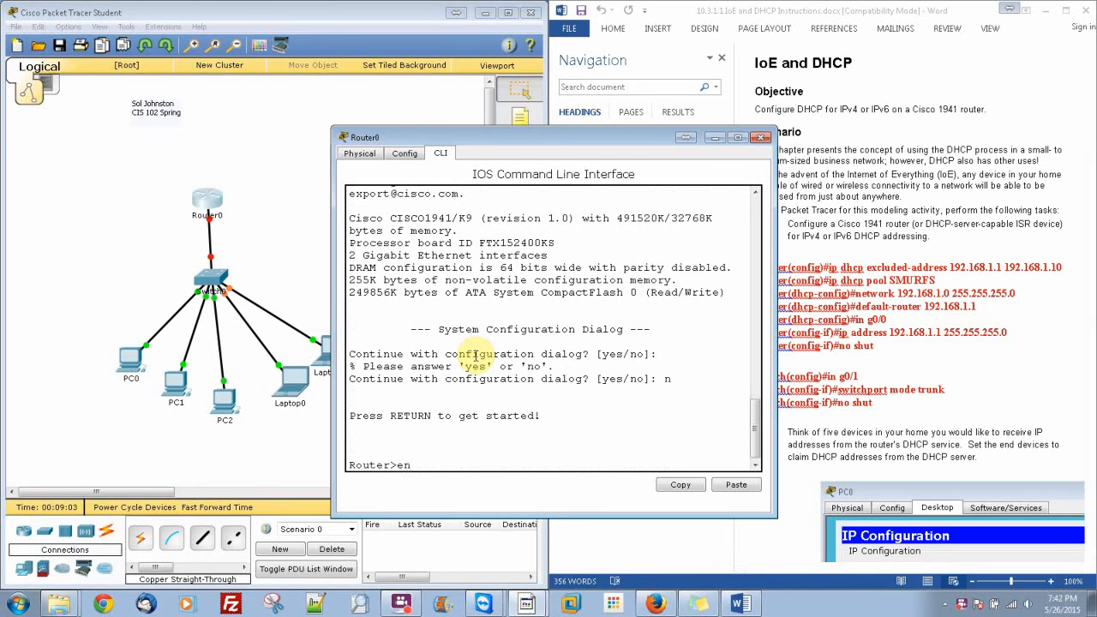
key(Return)
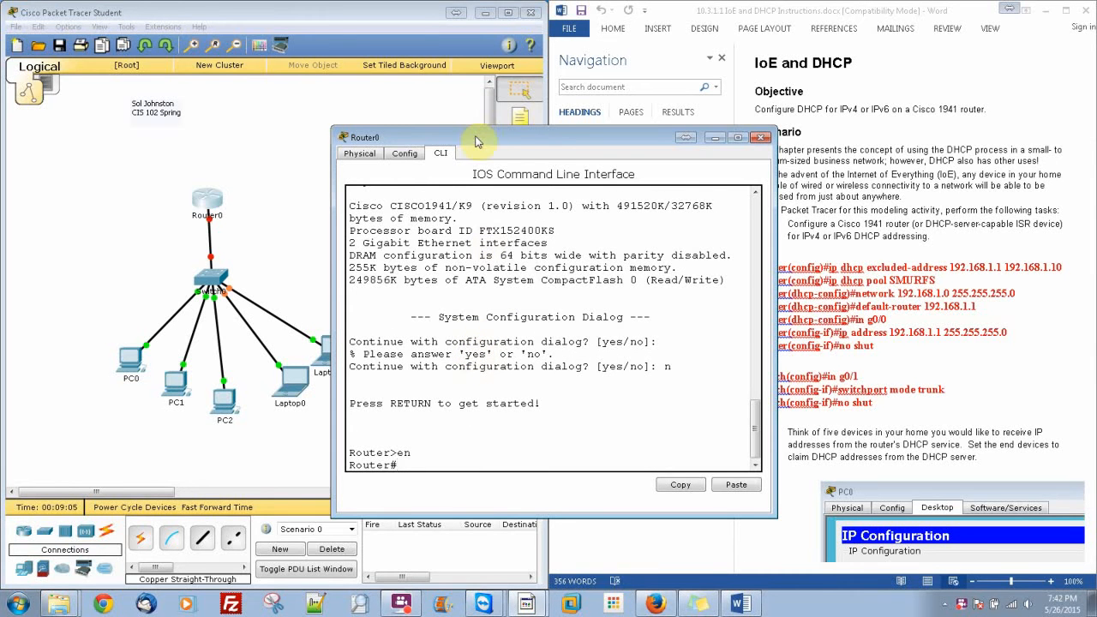
drag(379, 94, 205, 115)
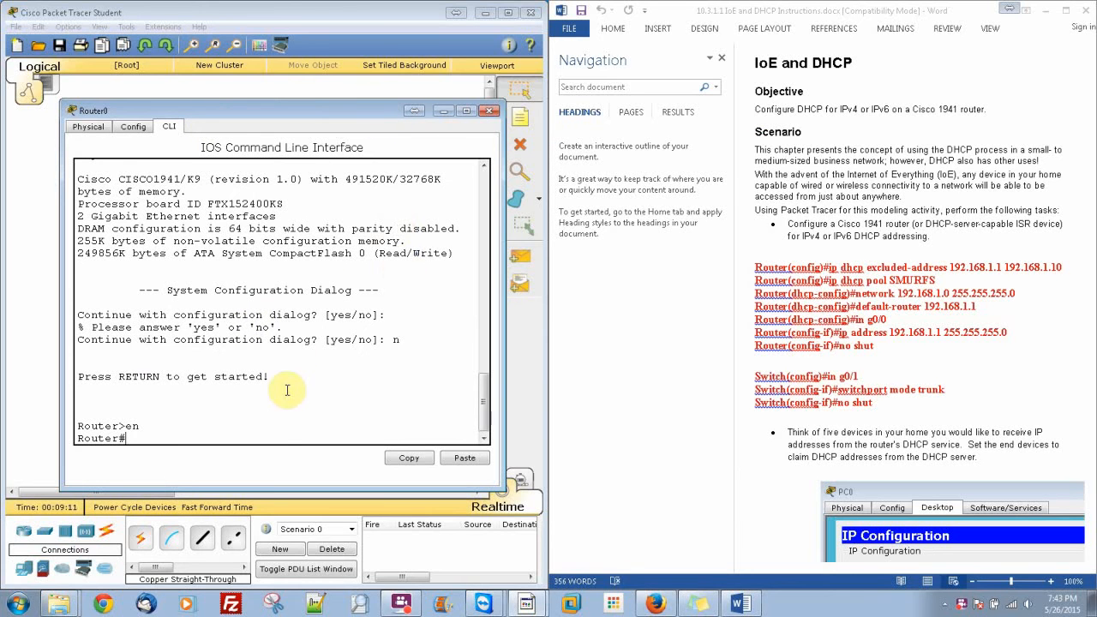
Enter global configuration mode on Router0 and exclude addresses 192.168.1.1 to 192.168.1.10 from DHCP
text(onf)
text( t)
key(Return)
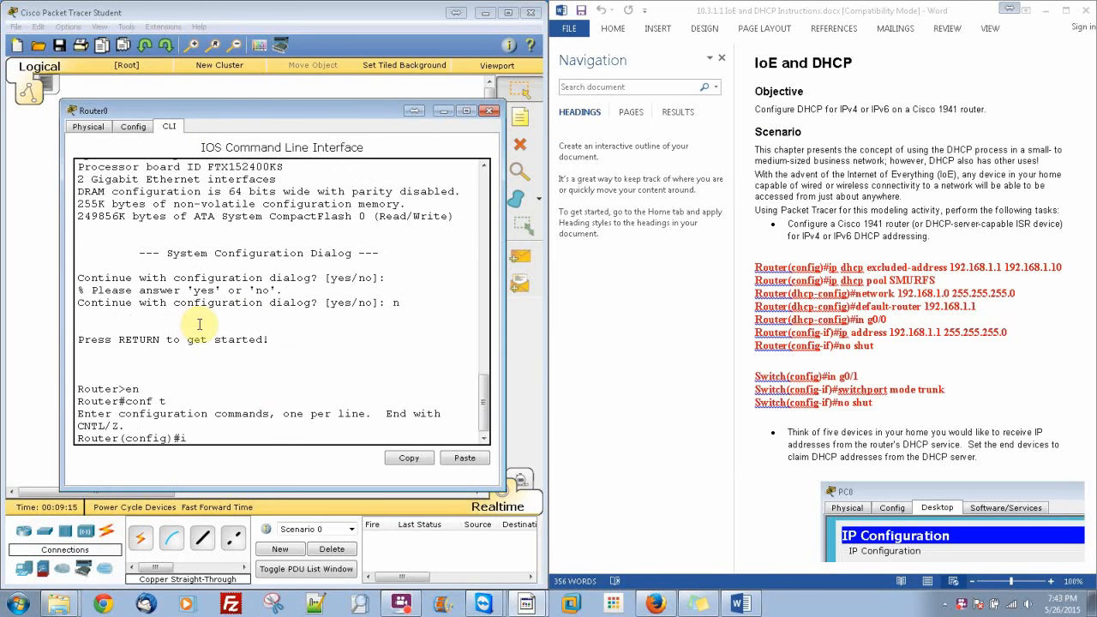
text(ip dhcp ex)
key(Tab)
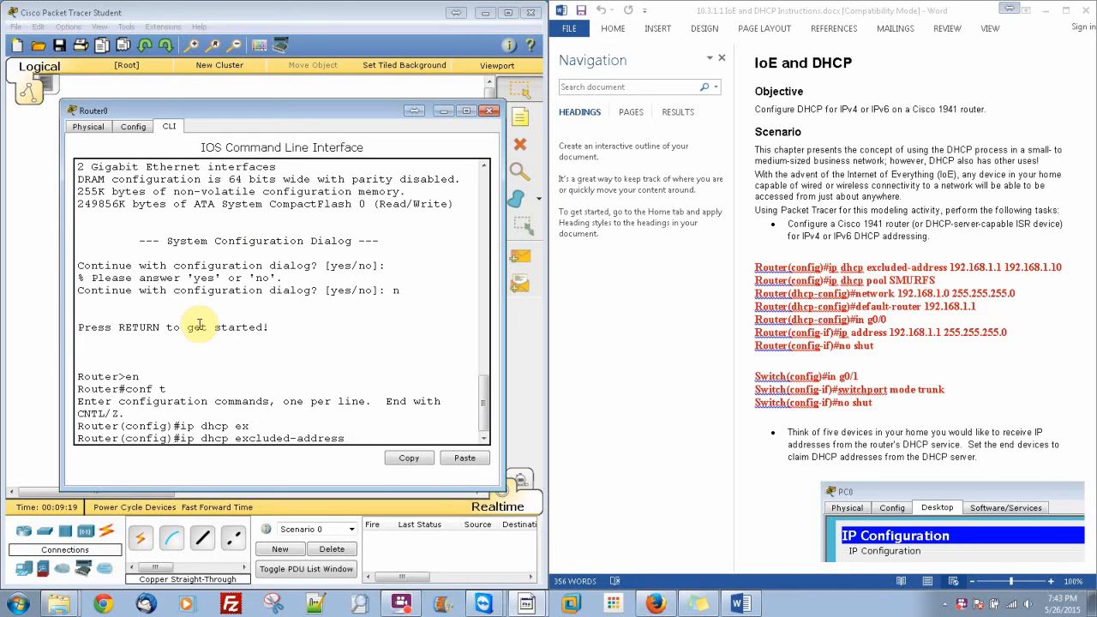
text(192.168.1.1 192.168.1.10)
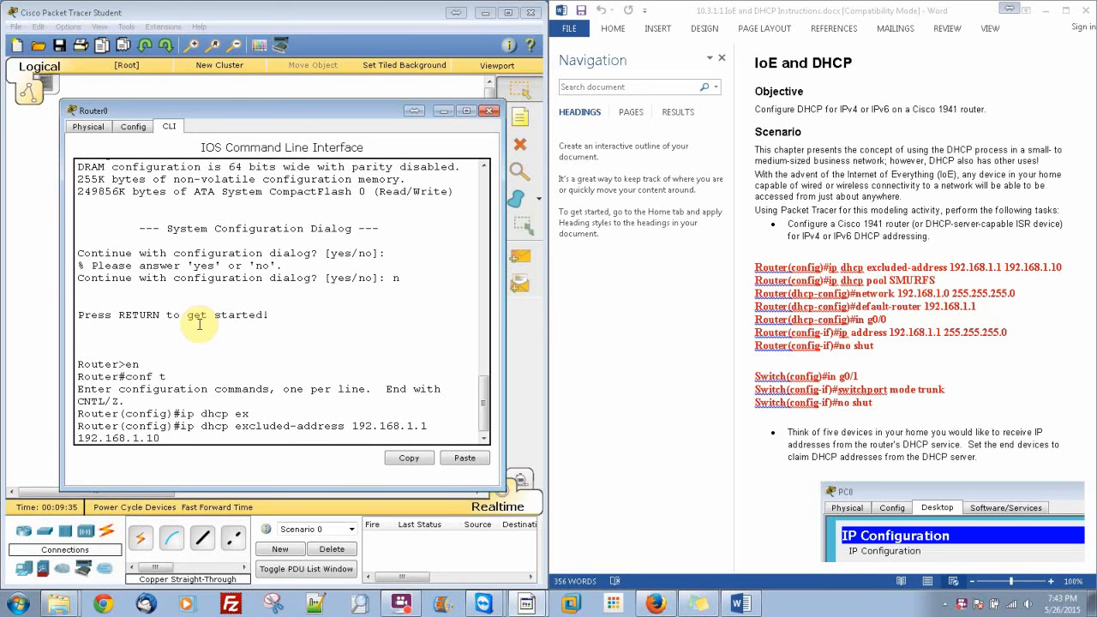
key(Return)
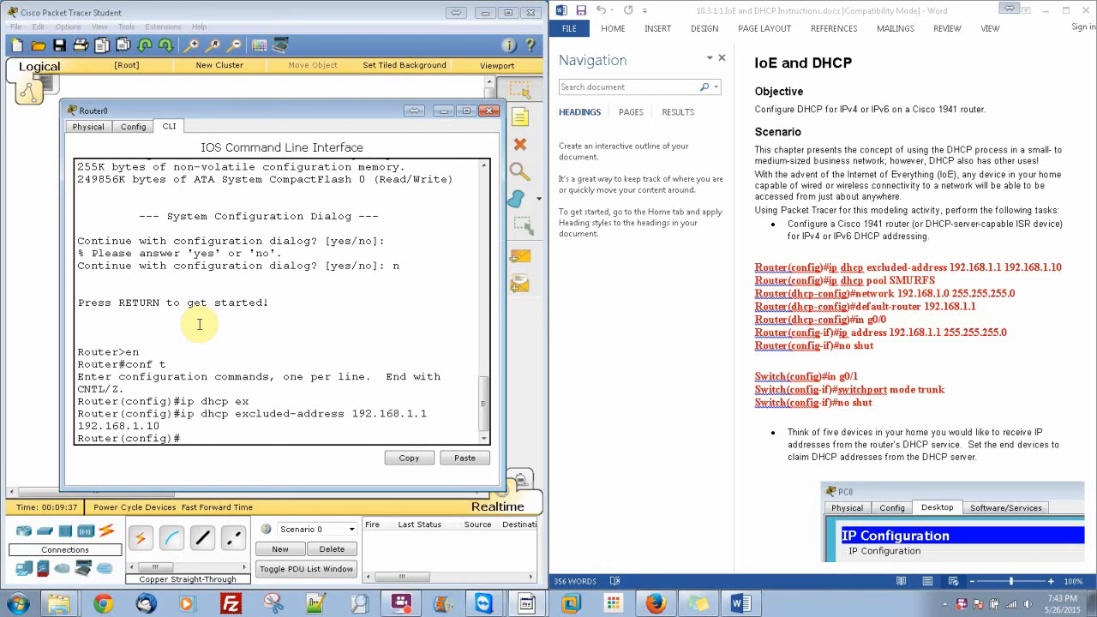
Create a DHCP pool named SMURFS on Router0
text(ip dh)
key(Tab)
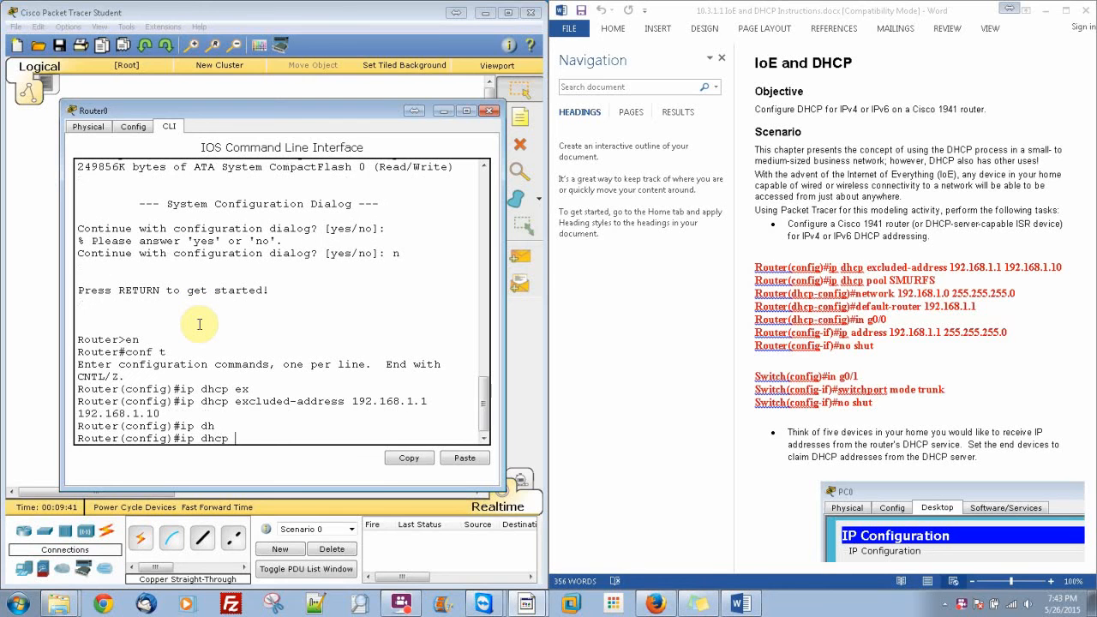
text(pool SMURFS)
key(Return)
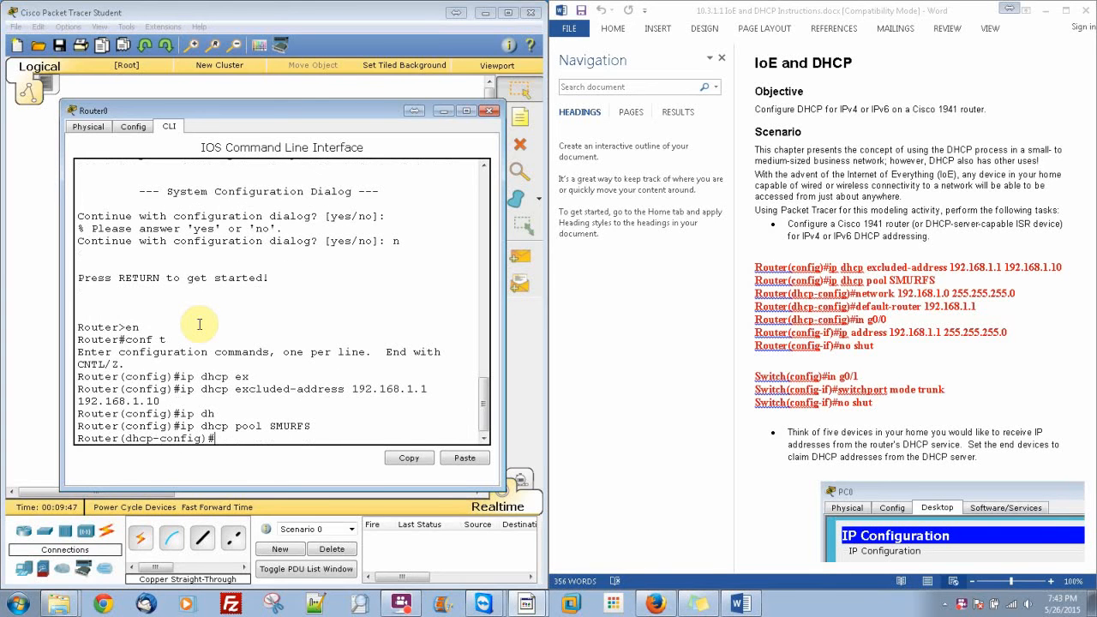
Set the SMURFS pool's network to 192.168.1.0 255.255.255.0 and its default router to 192.168.1.1
text(net)
key(Tab)
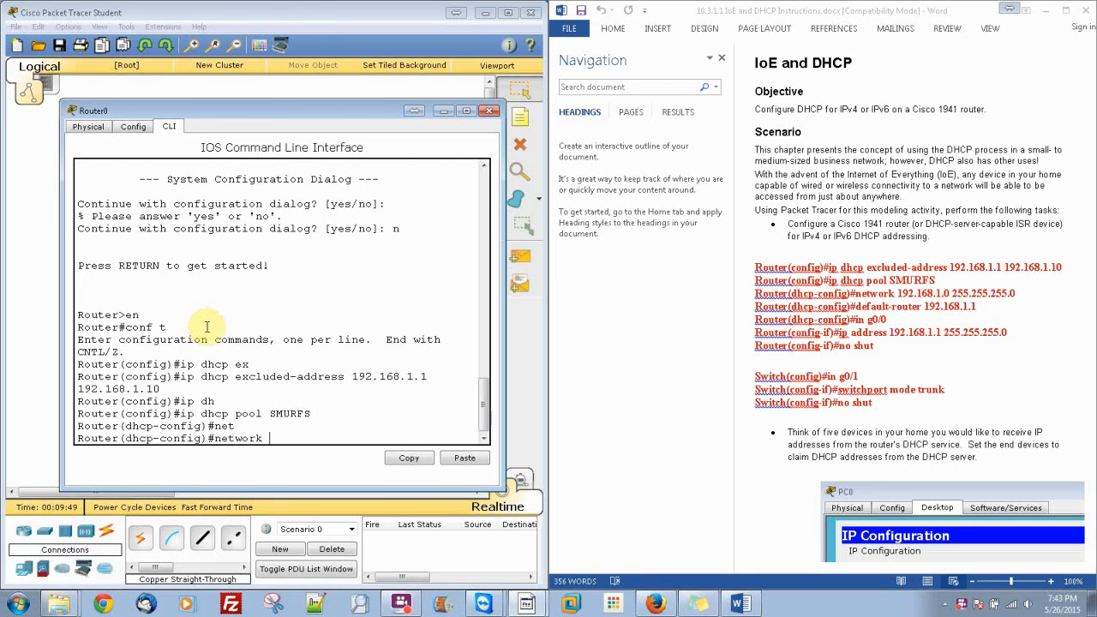
text(192.168.1.0 255.255.255)
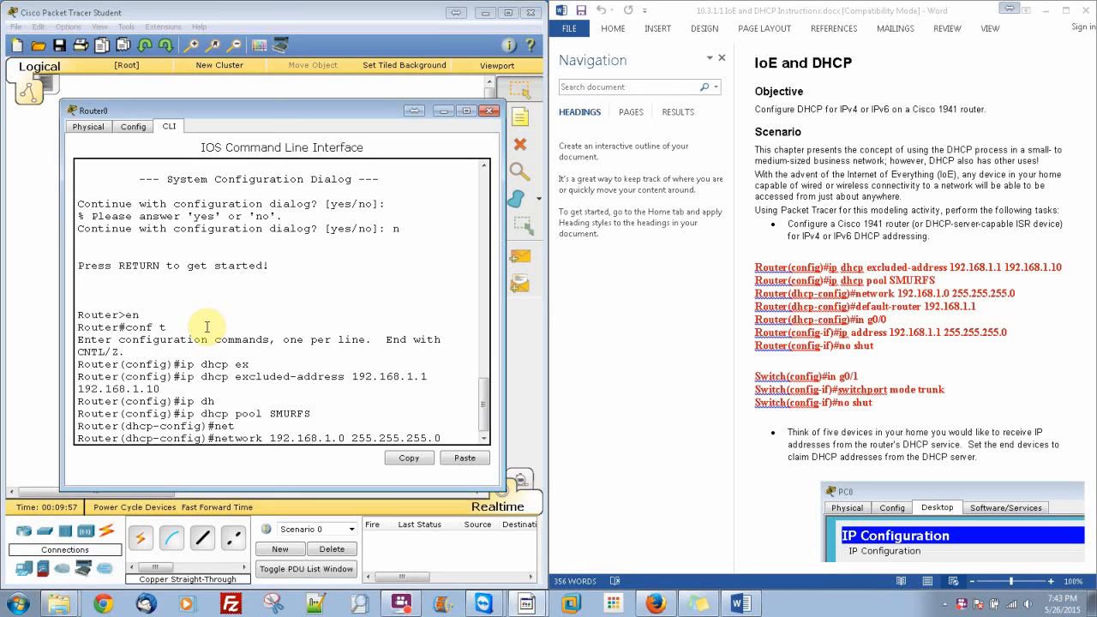
text(.0)
key(Return)
text(de)
key(Tab)
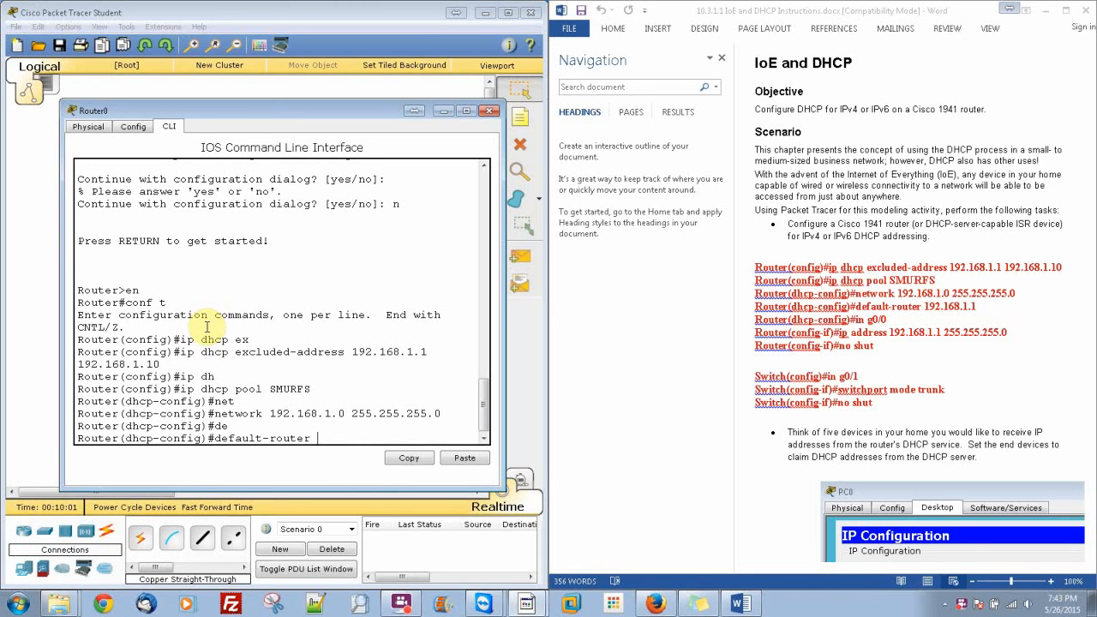
text(192.168.1.1)
key(Return)
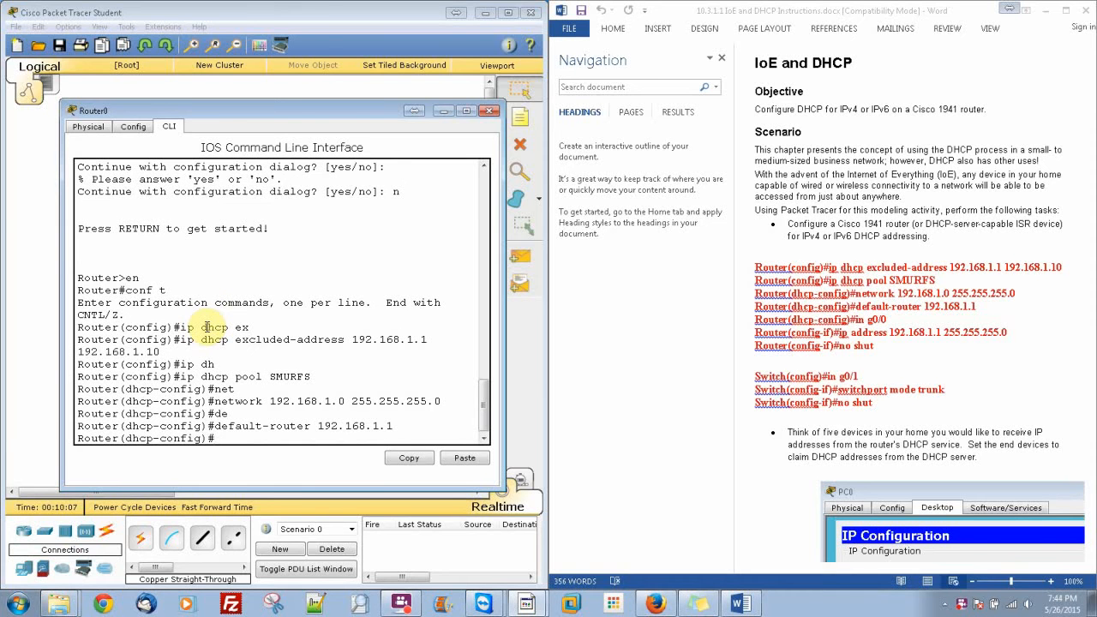
Assign IP address 192.168.1.1 255.255.255.0 to Router0's g0/0 interface
text(in g0/0)
key(Return)
text(ip)
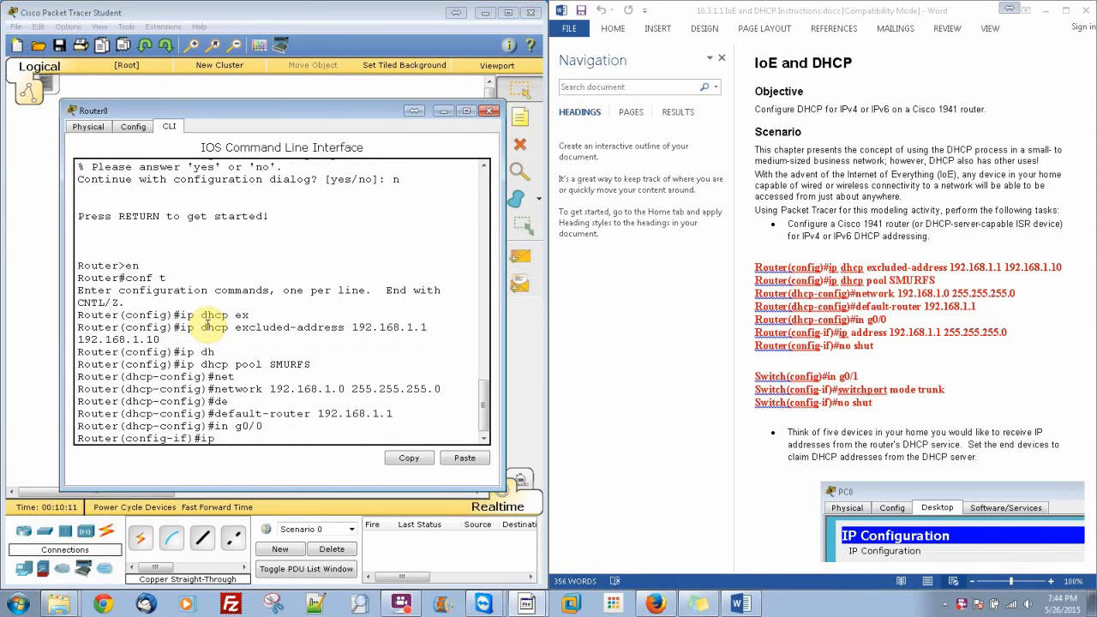
text( add)
key(Tab)
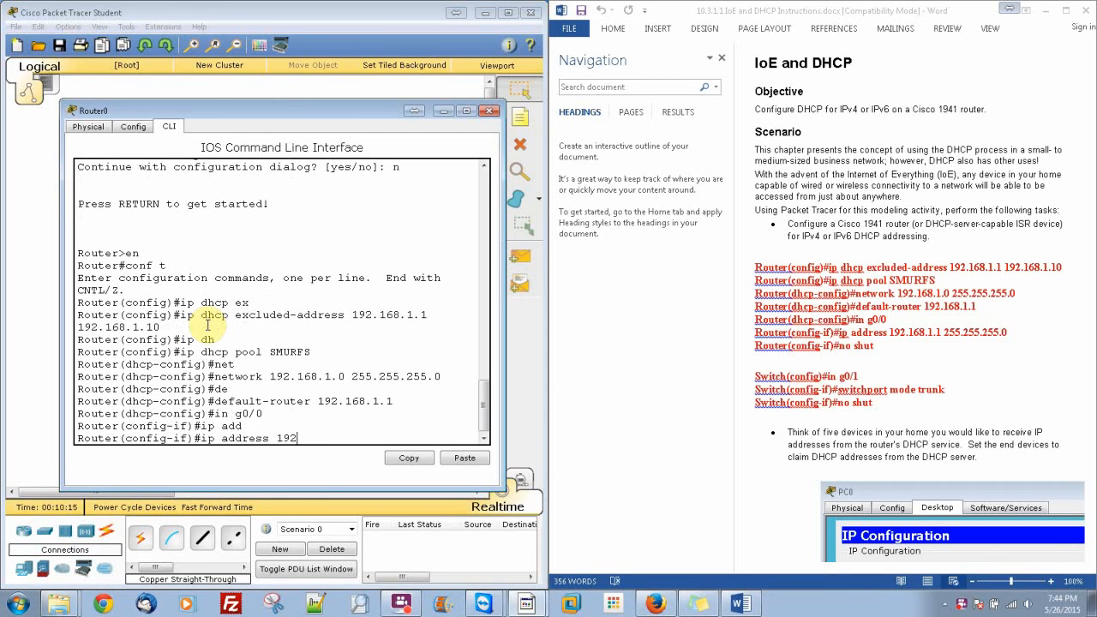
text(192.168.1.1 255.255.255.0)
key(Return)
Enable Router0's g0/0 interface with "no shut" and minimize the router window
text(no)
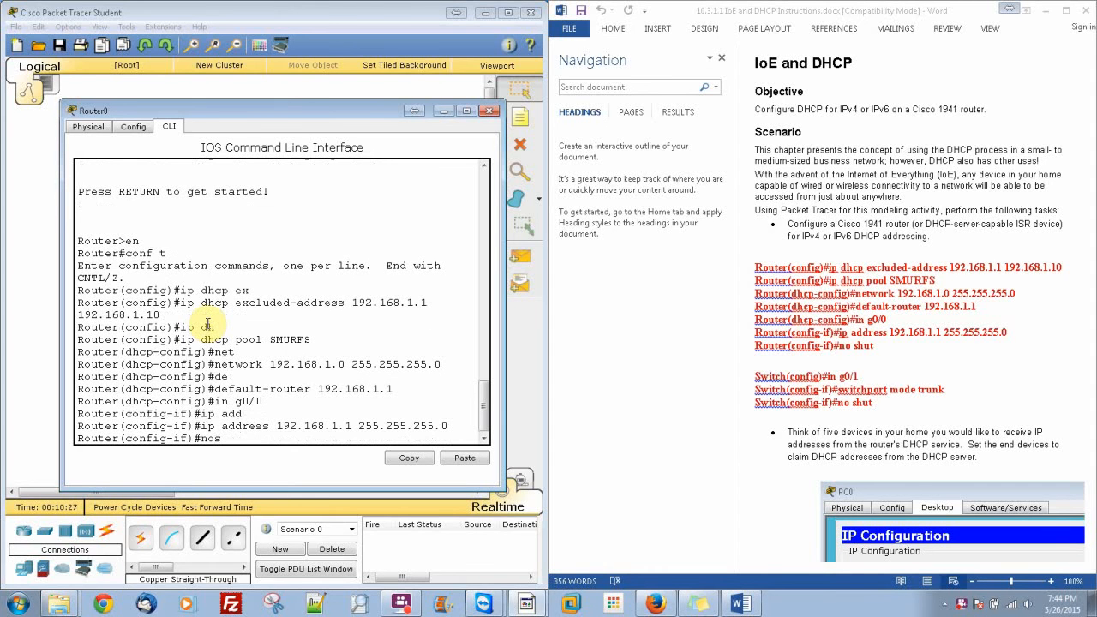
text( shut)
key(Return)
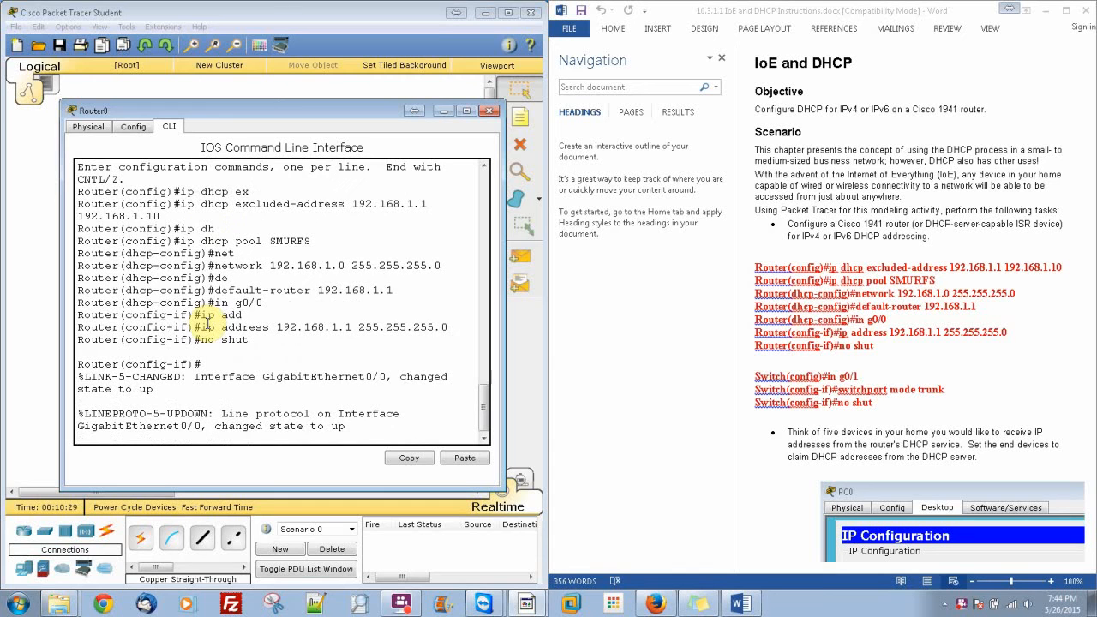
key(Return)
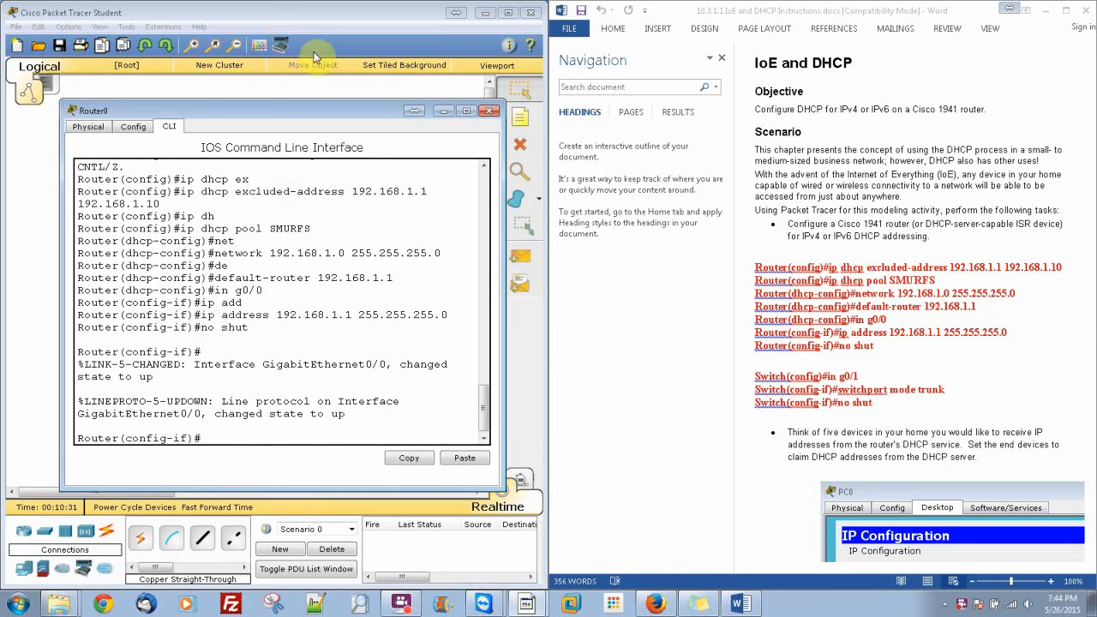
click(446, 110)
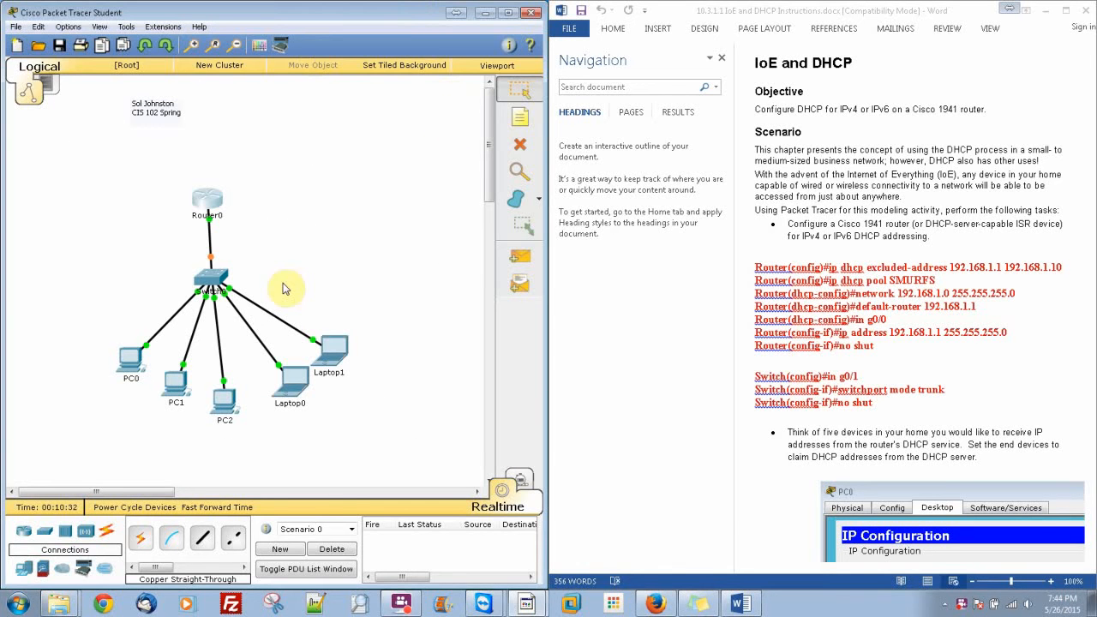
Open Switch0's command line and enter global configuration mode with "en" and "conf t"
click(212, 277)
click(440, 153)
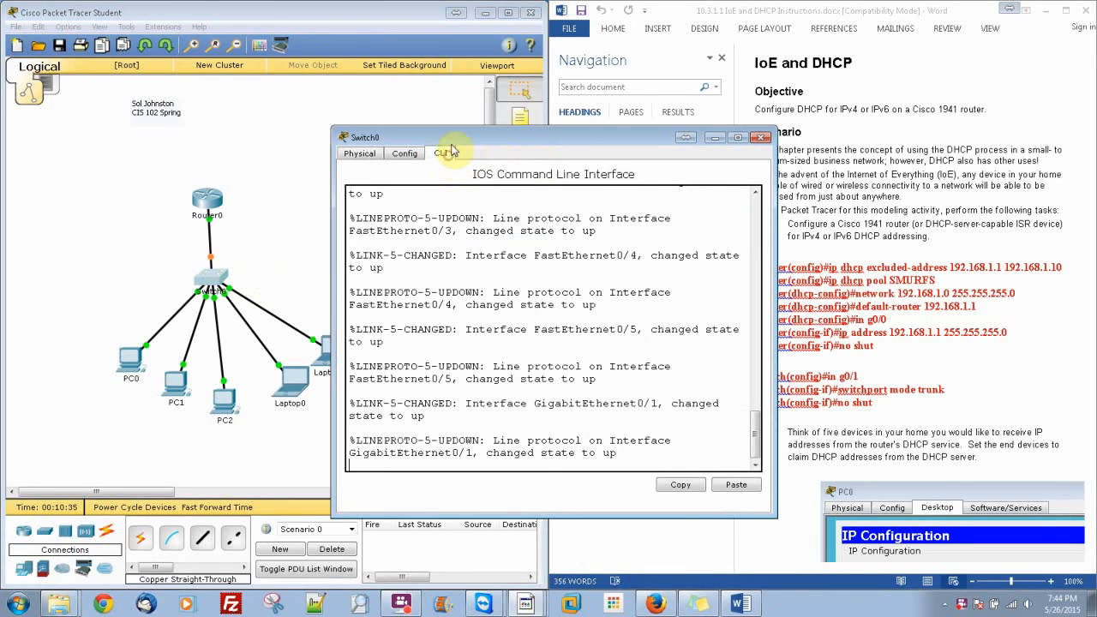
drag(455, 144, 408, 114)
text(e)
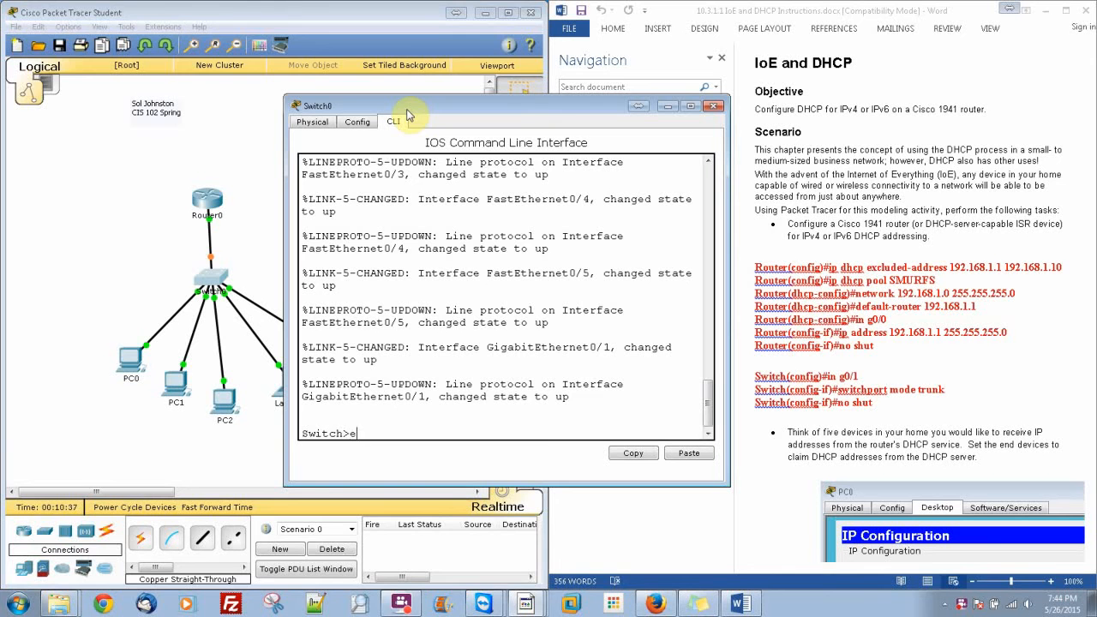
text(n)
key(Return)
text(conf t)
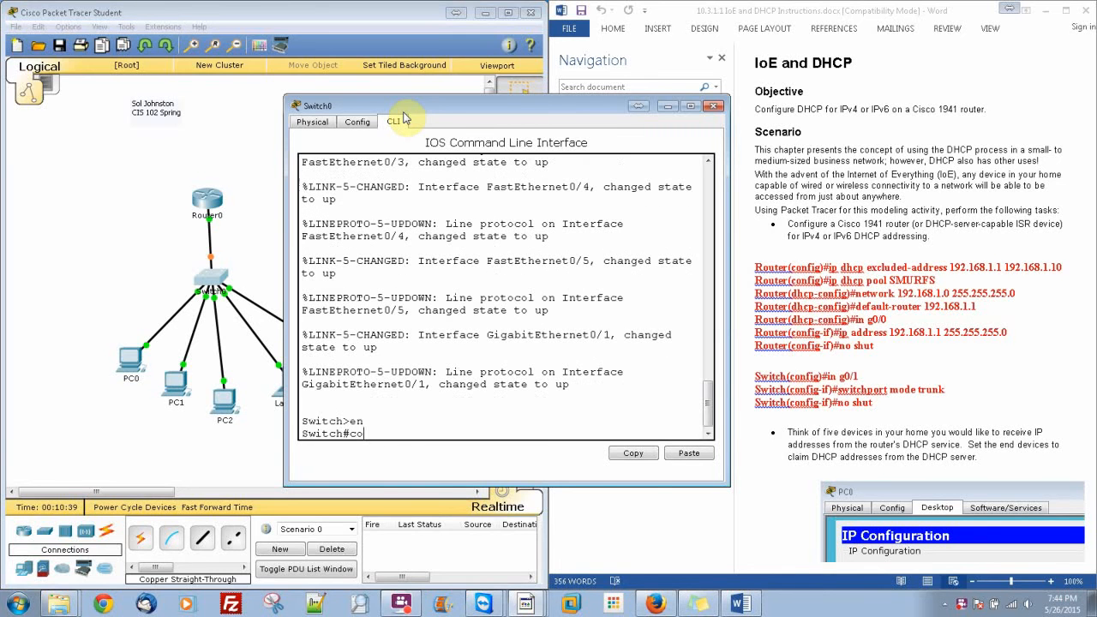
key(Return)
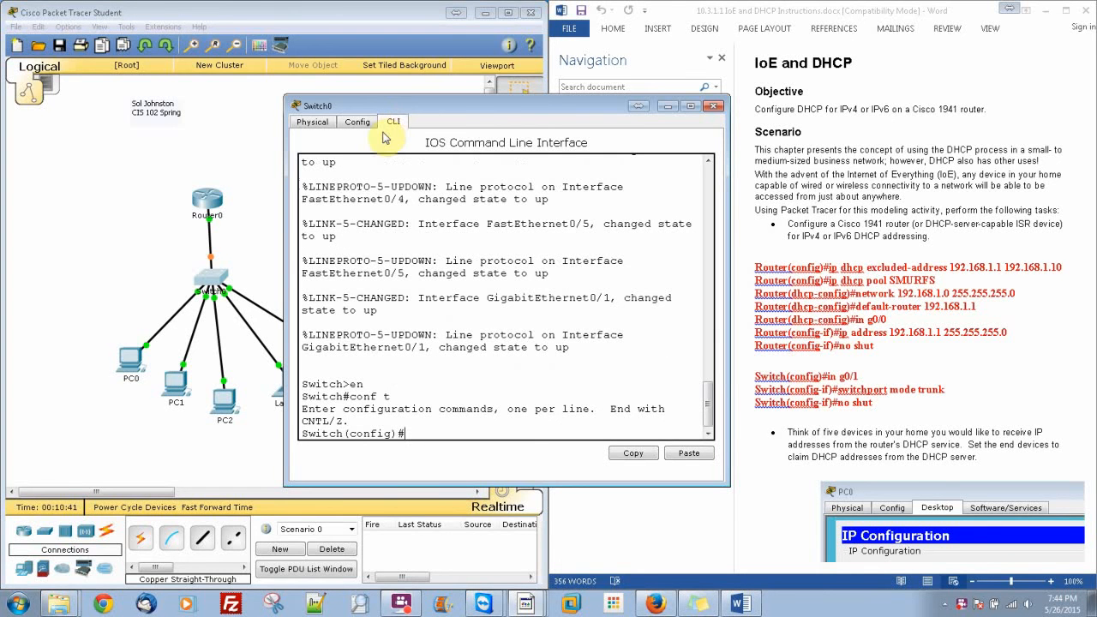
Set Switch0's g0/1 interface to trunk mode with "switchport mode trunk"
text(in g0/1)
key(Return)
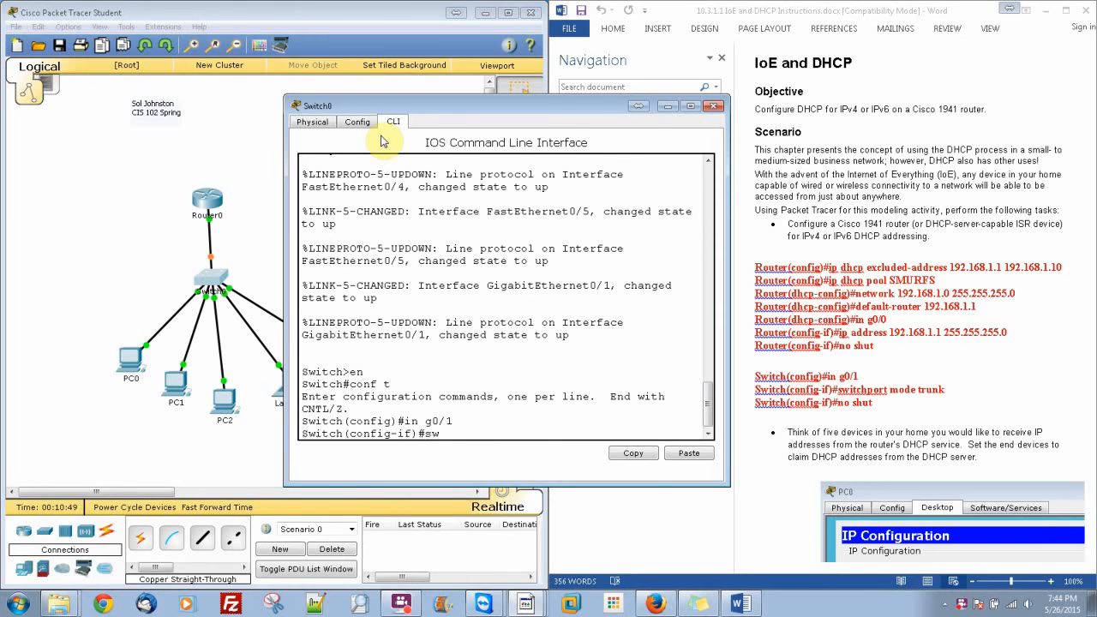
text(sw)
key(Tab)
text(mod)
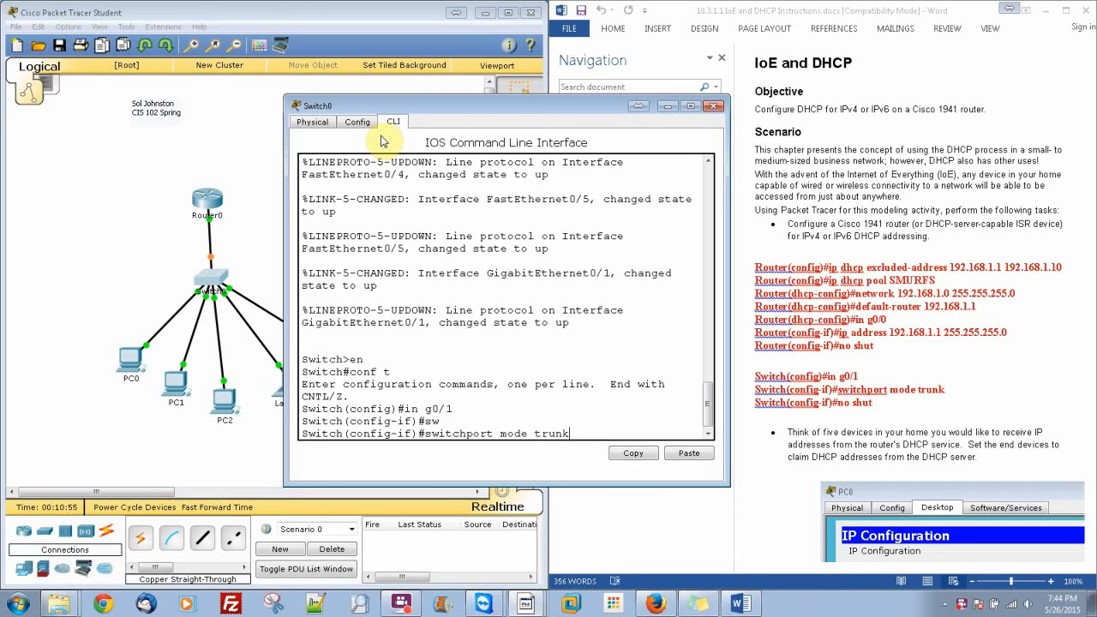
key(Return)
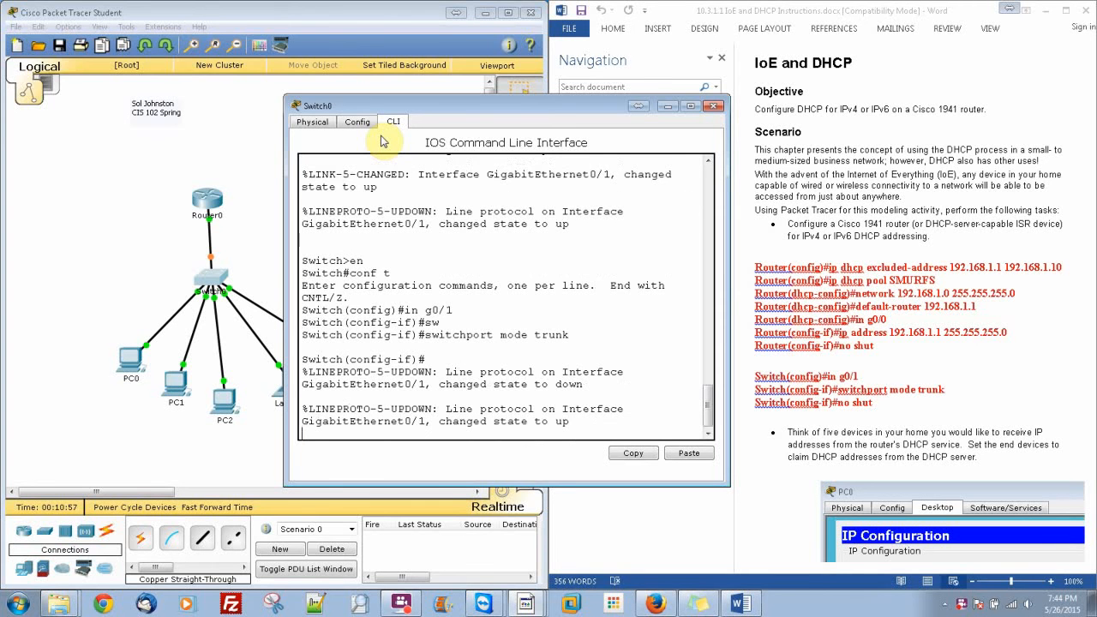
Enable Switch0's g0/1 interface with "no shut" and minimize the switch window
key(Return)
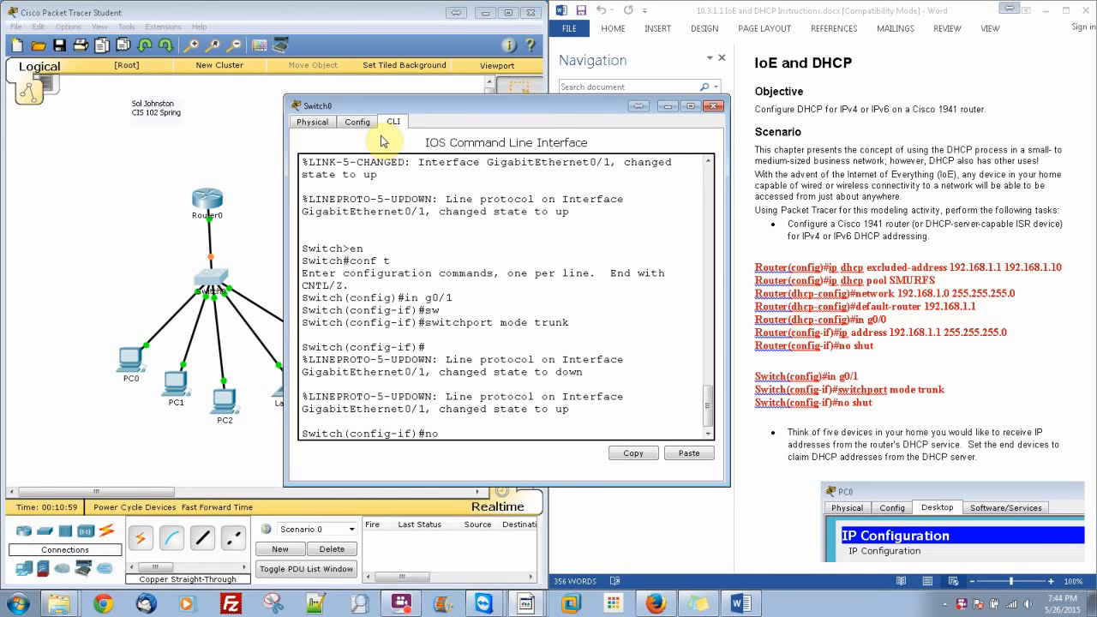
text(no shut)
key(Return)
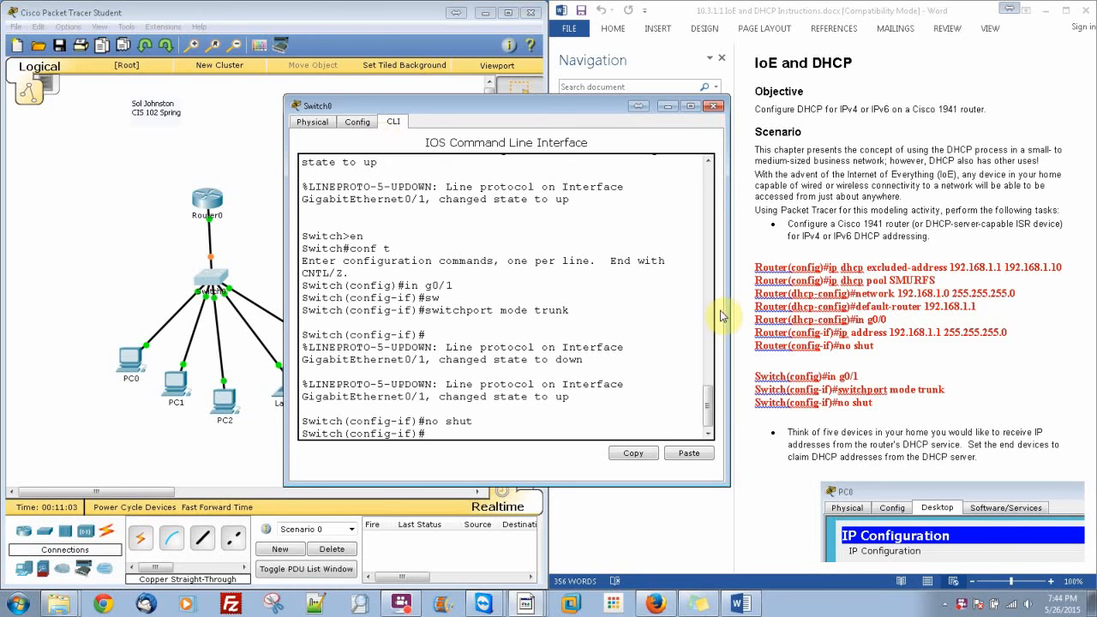
click(665, 106)
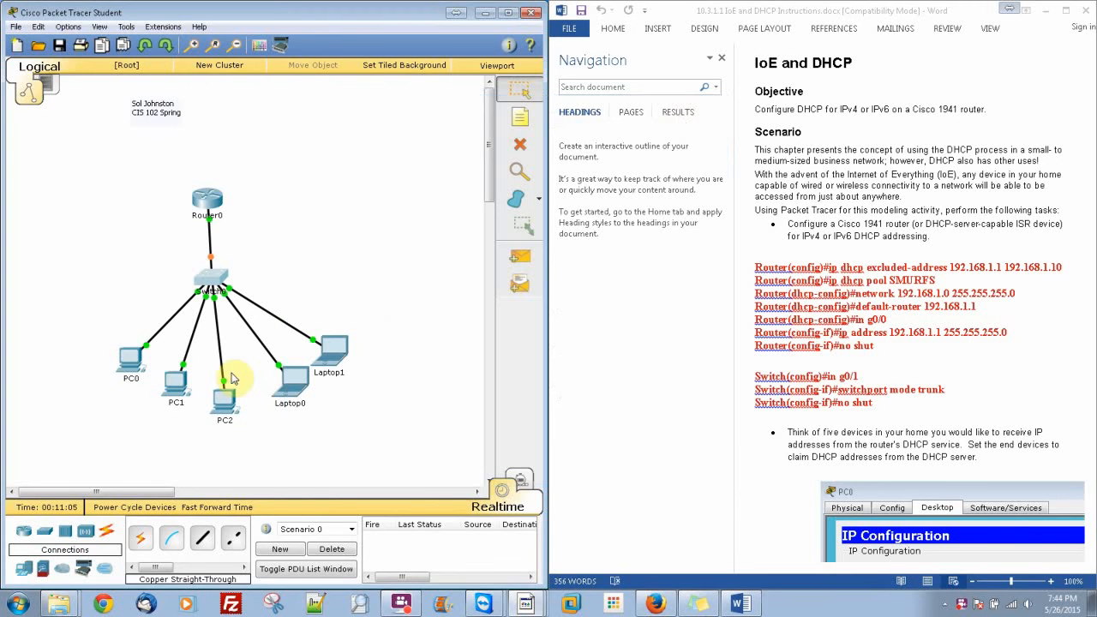
Set PC0's IPv4 configuration to DHCP and minimize its window
click(132, 360)
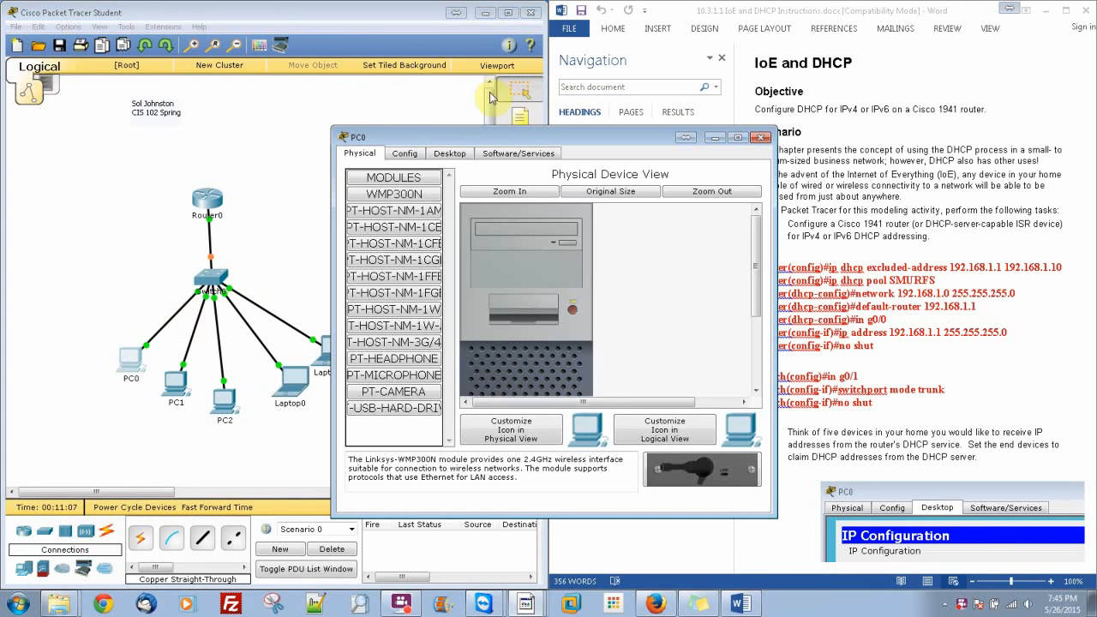
click(449, 153)
click(404, 225)
click(381, 214)
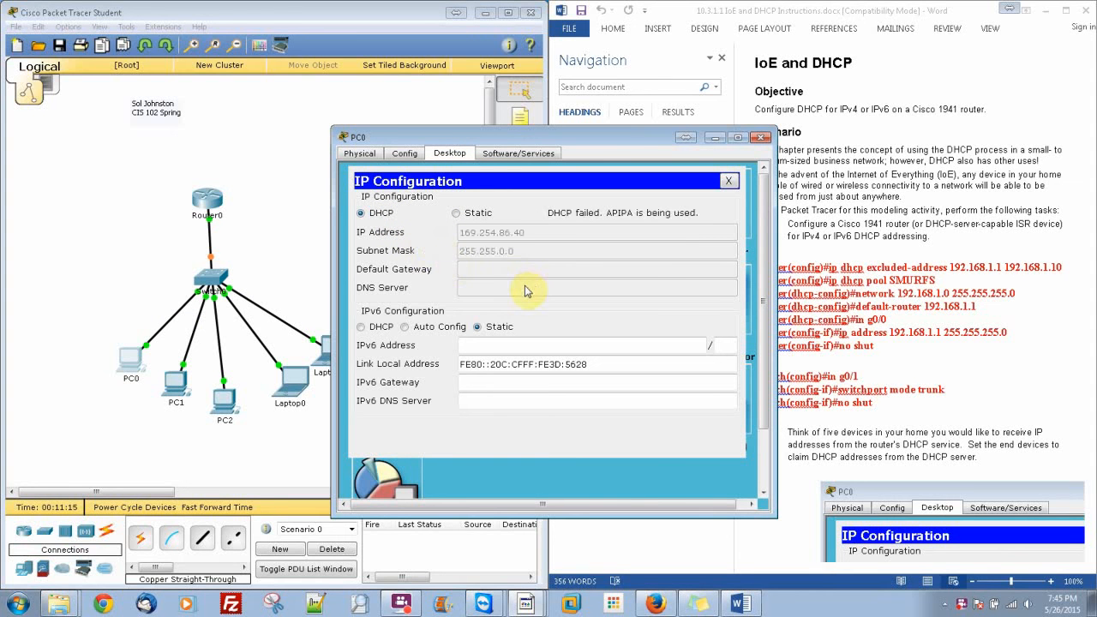
click(396, 213)
click(718, 137)
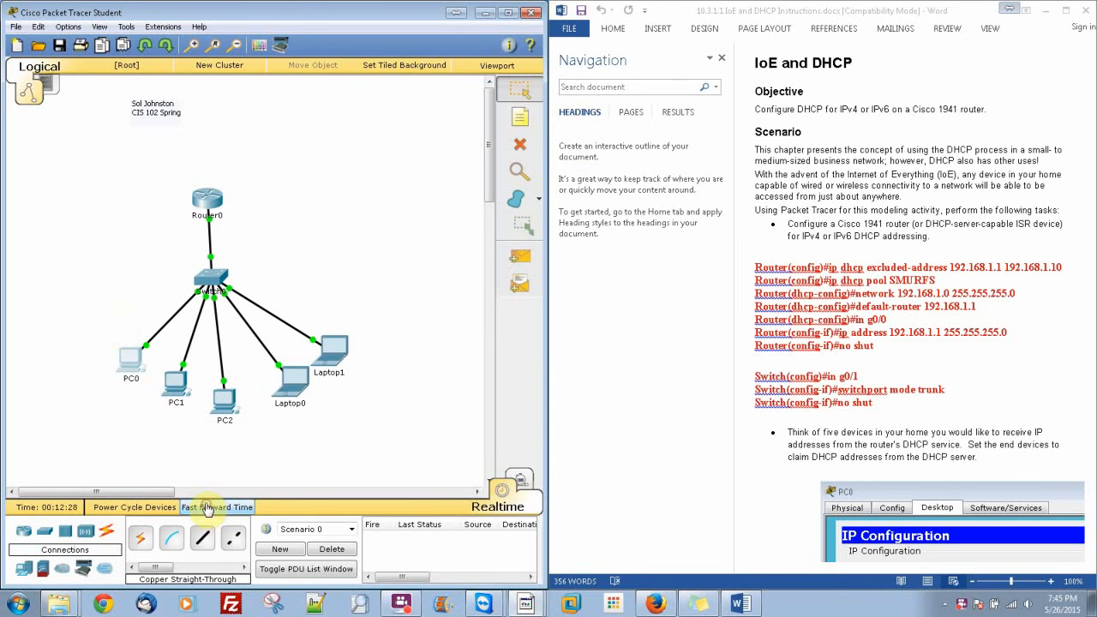
Fast-forward the simulation time and renew PC0's DHCP request by switching to Static and back to DHCP
click(207, 507)
click(134, 360)
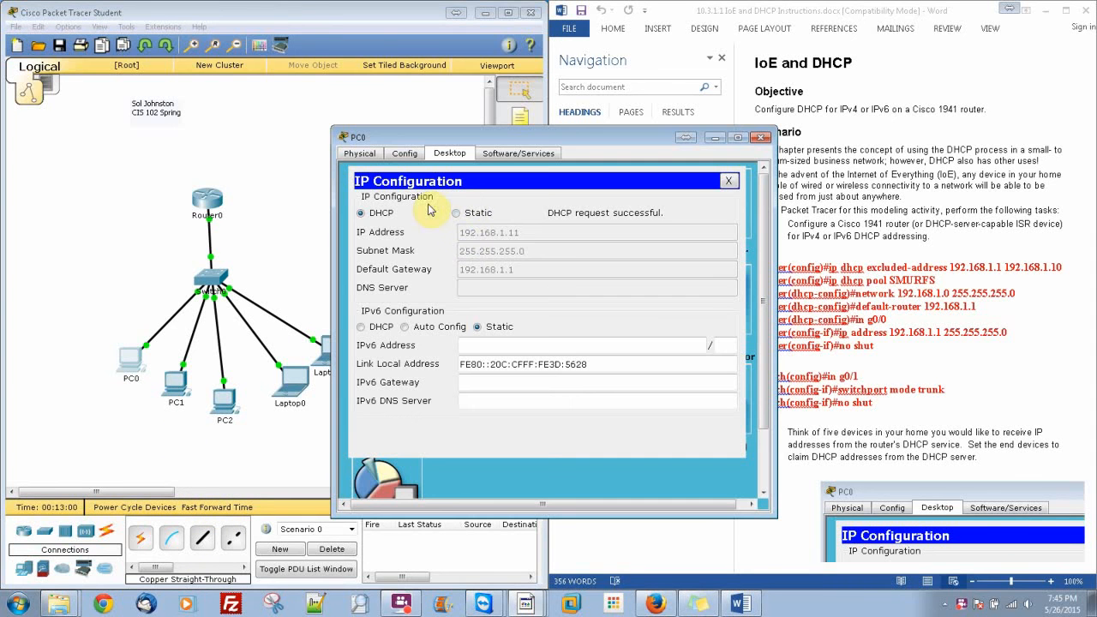
click(457, 213)
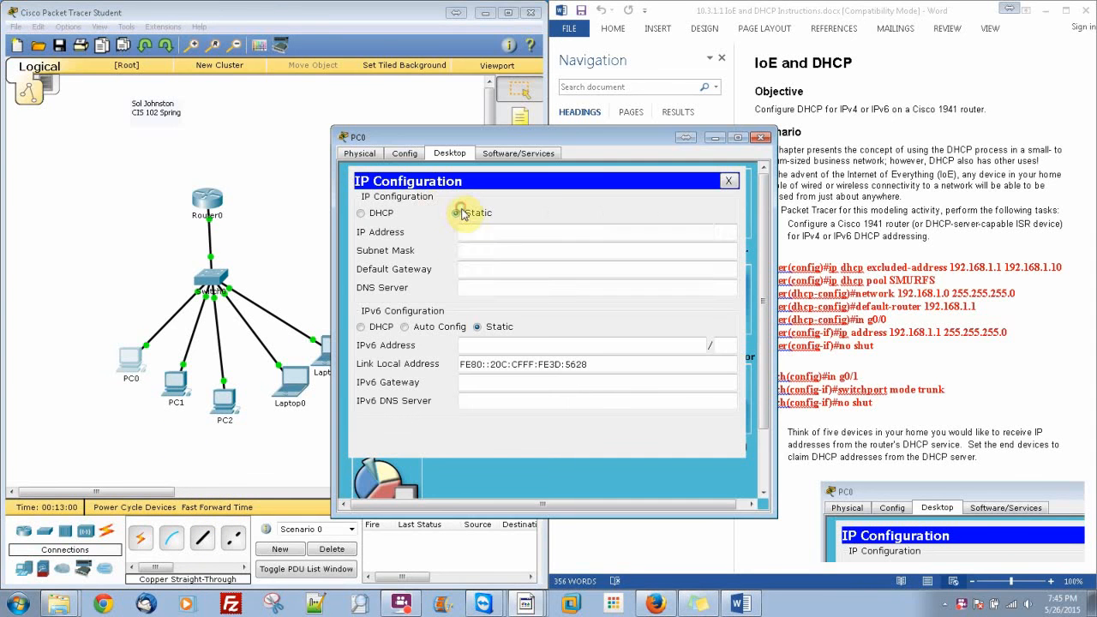
click(373, 212)
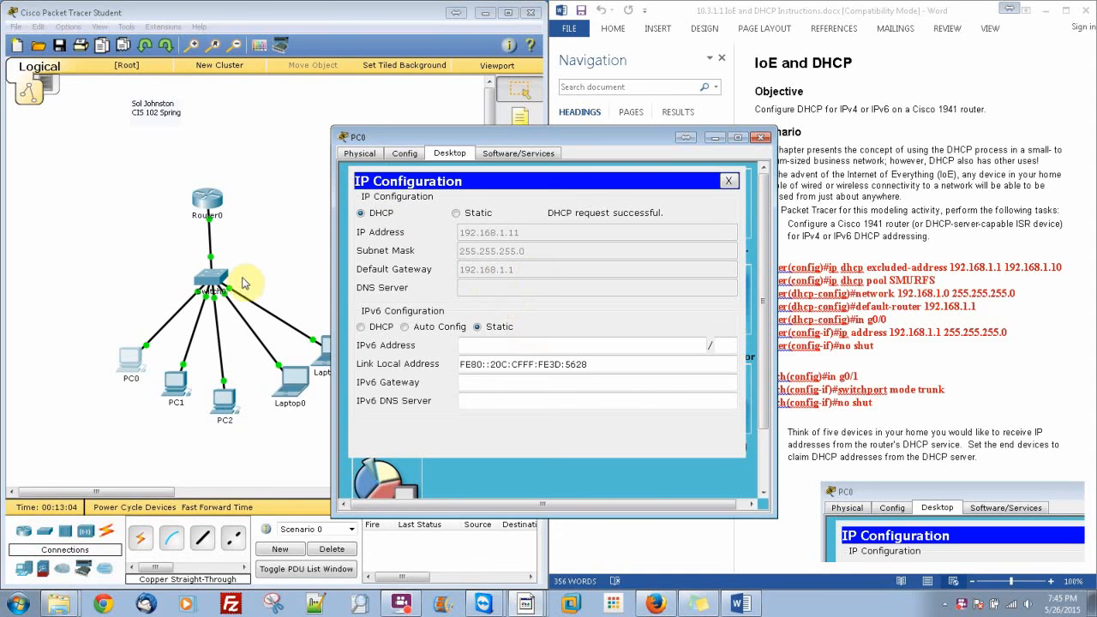
click(764, 139)
Set PC1's IPv4 configuration to DHCP and close its window
click(177, 385)
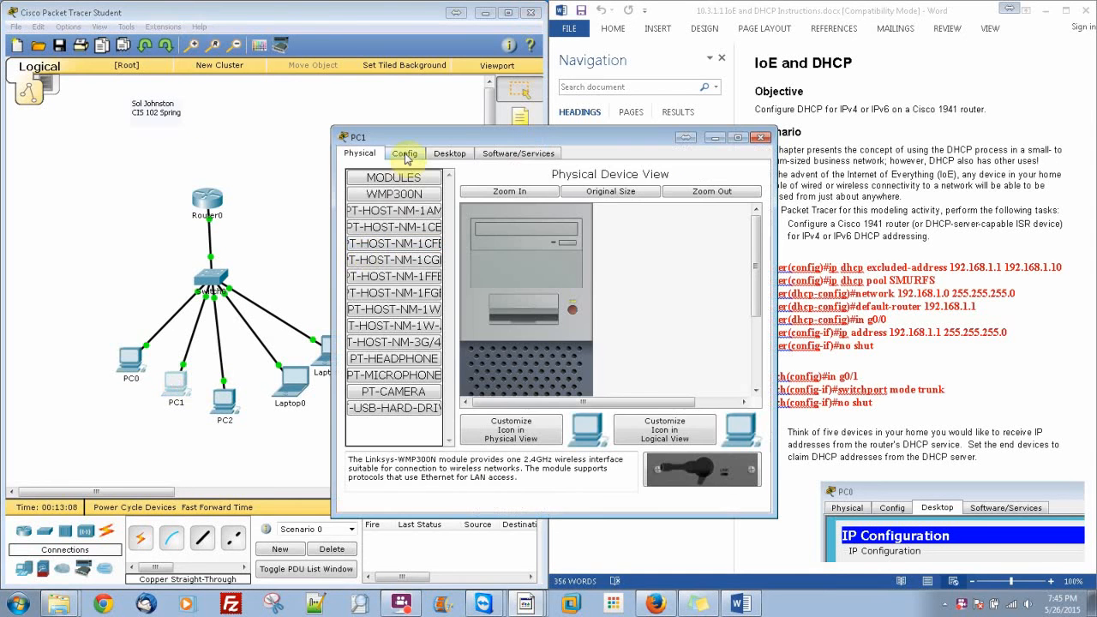
click(449, 154)
click(412, 202)
click(381, 214)
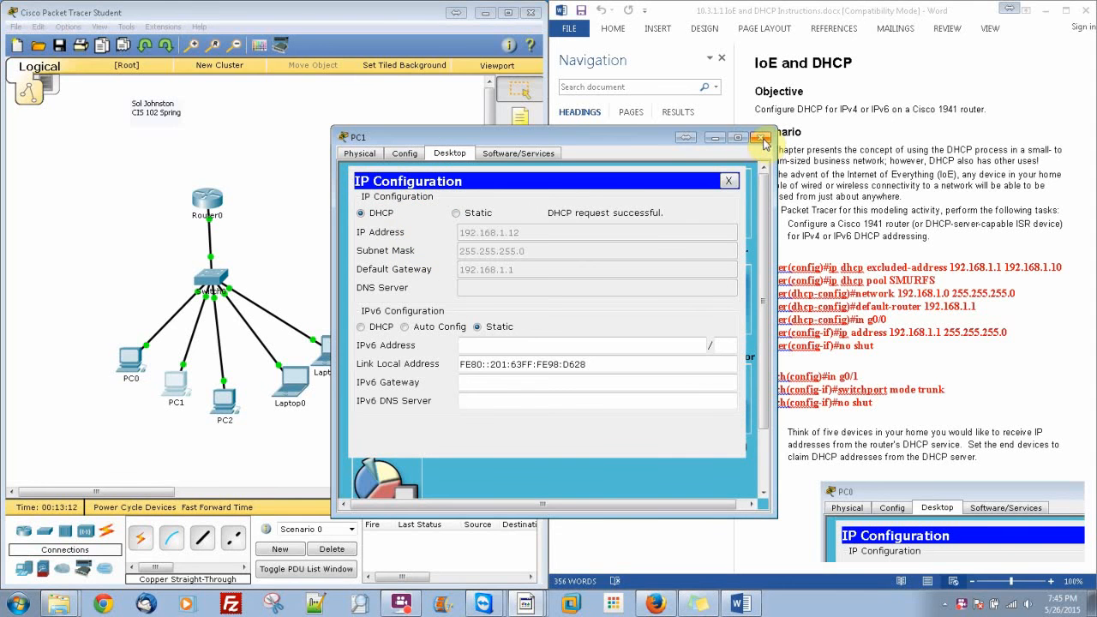
click(763, 139)
Set PC2's IPv4 configuration to DHCP and close its window
click(225, 399)
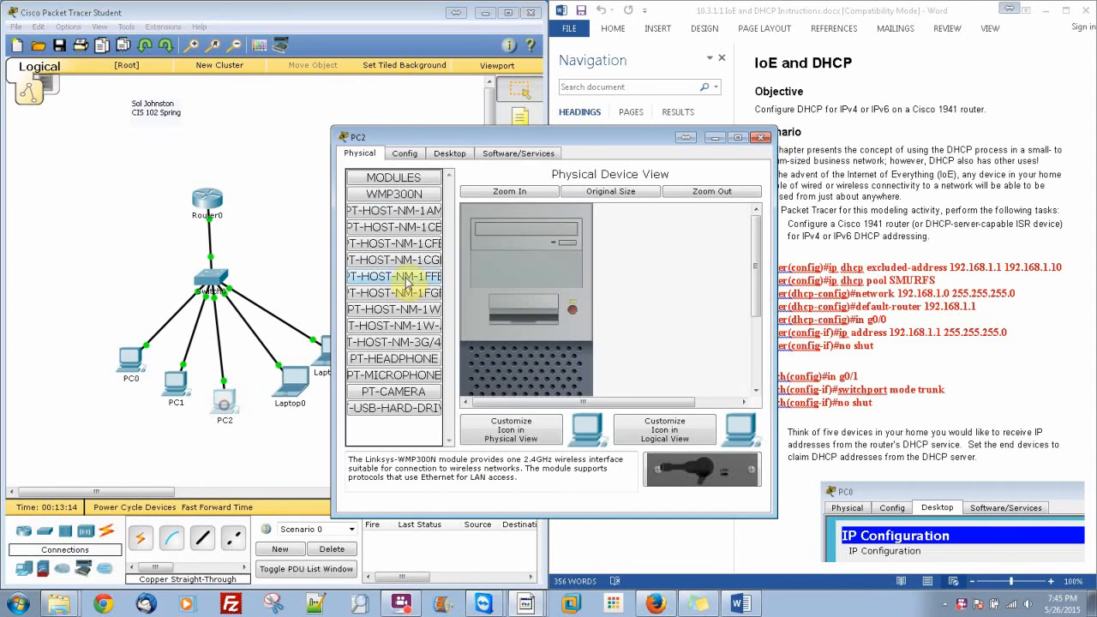
click(449, 154)
click(377, 231)
click(388, 216)
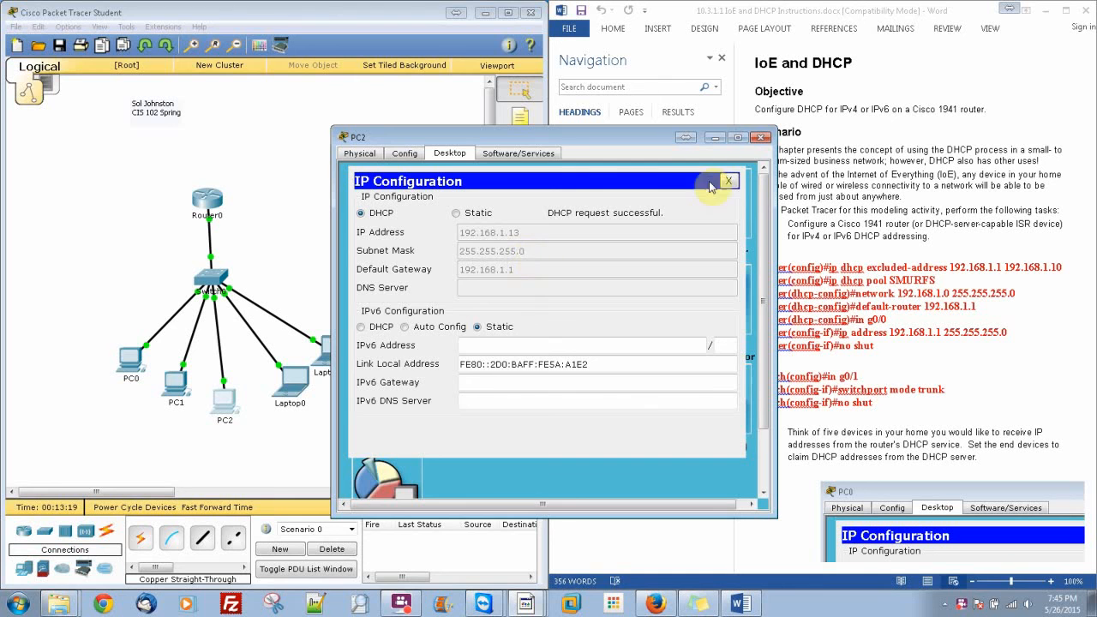
click(761, 137)
Set Laptop0's IPv4 configuration to DHCP and close its window
click(291, 377)
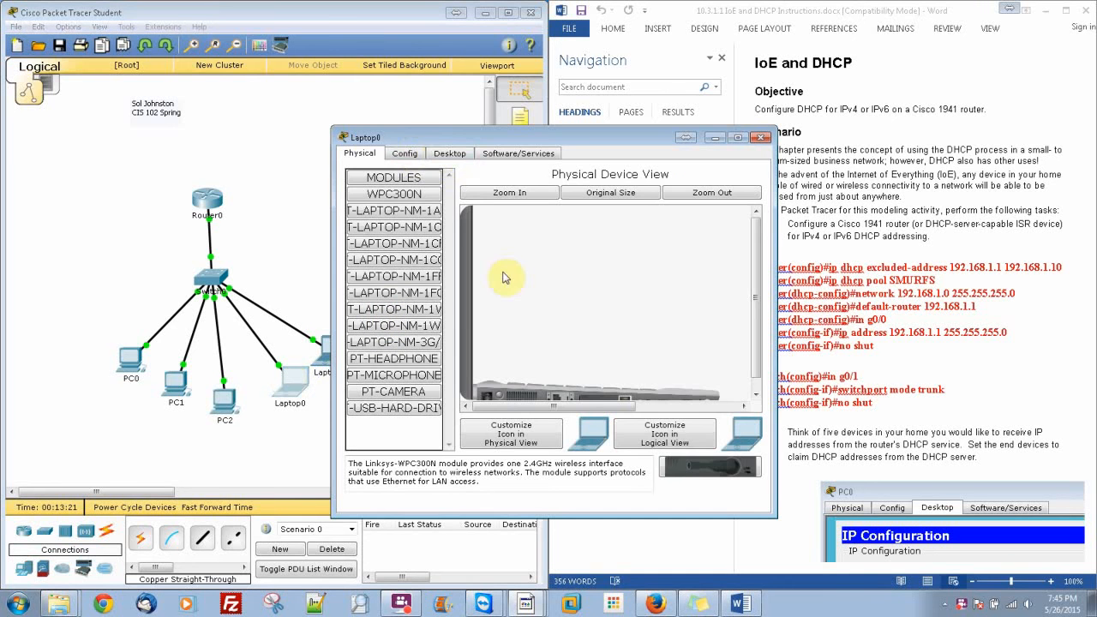
click(439, 153)
click(386, 210)
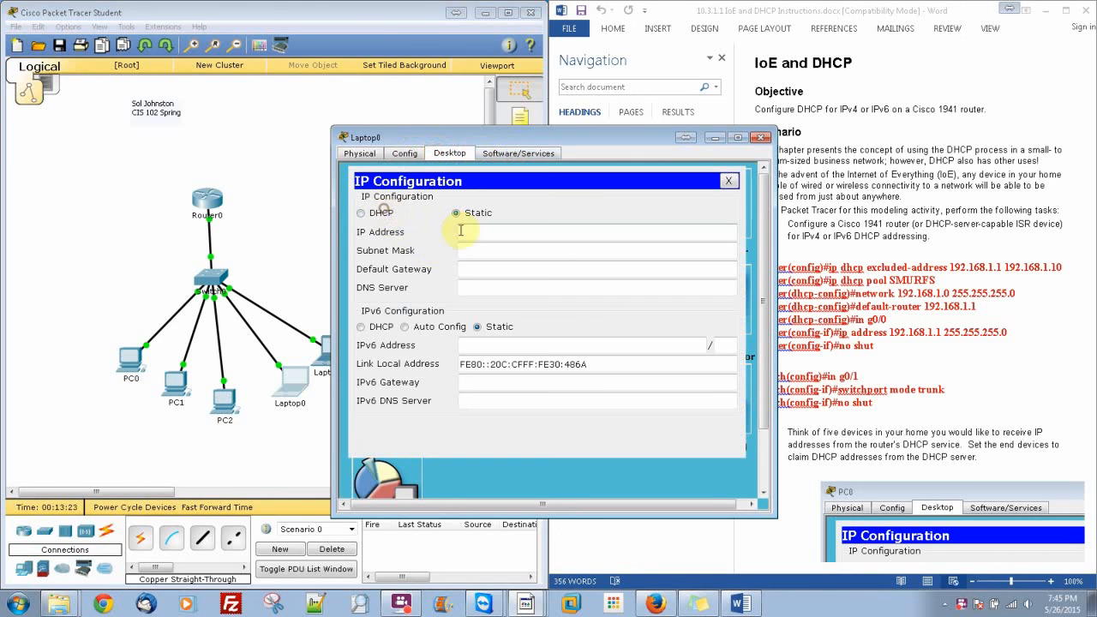
click(384, 212)
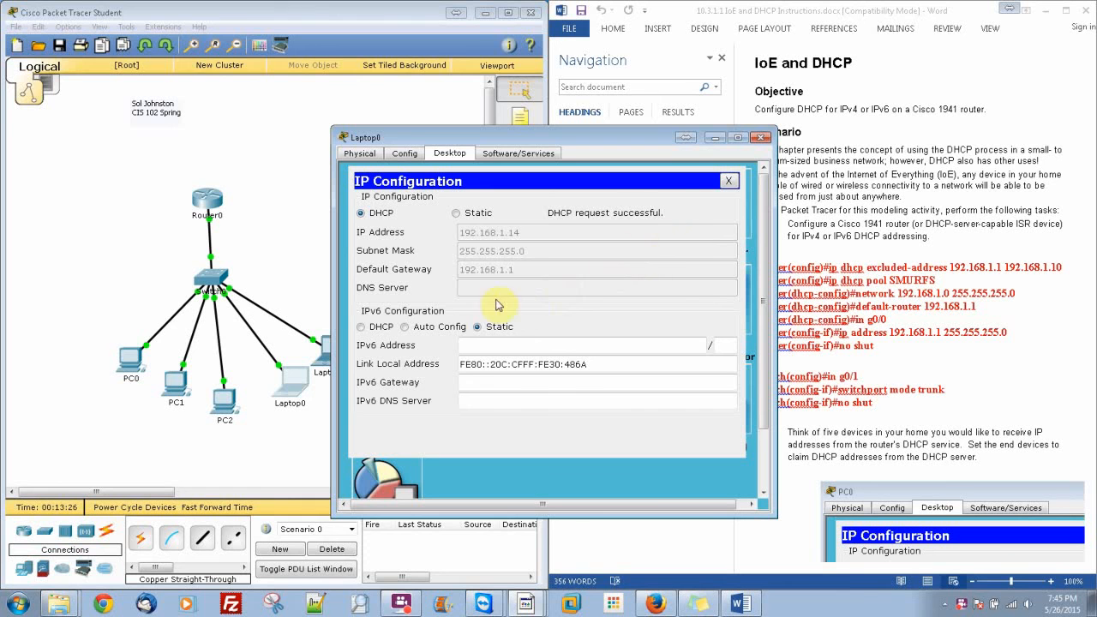
click(760, 137)
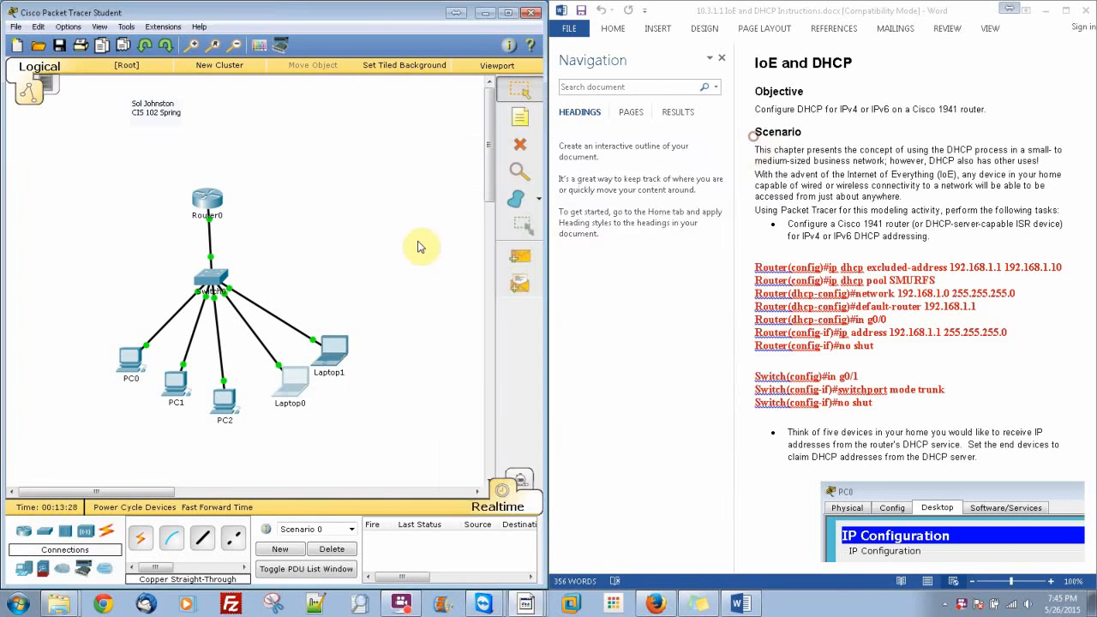
Set Laptop1's IPv4 configuration to DHCP and close its window
click(332, 346)
click(449, 153)
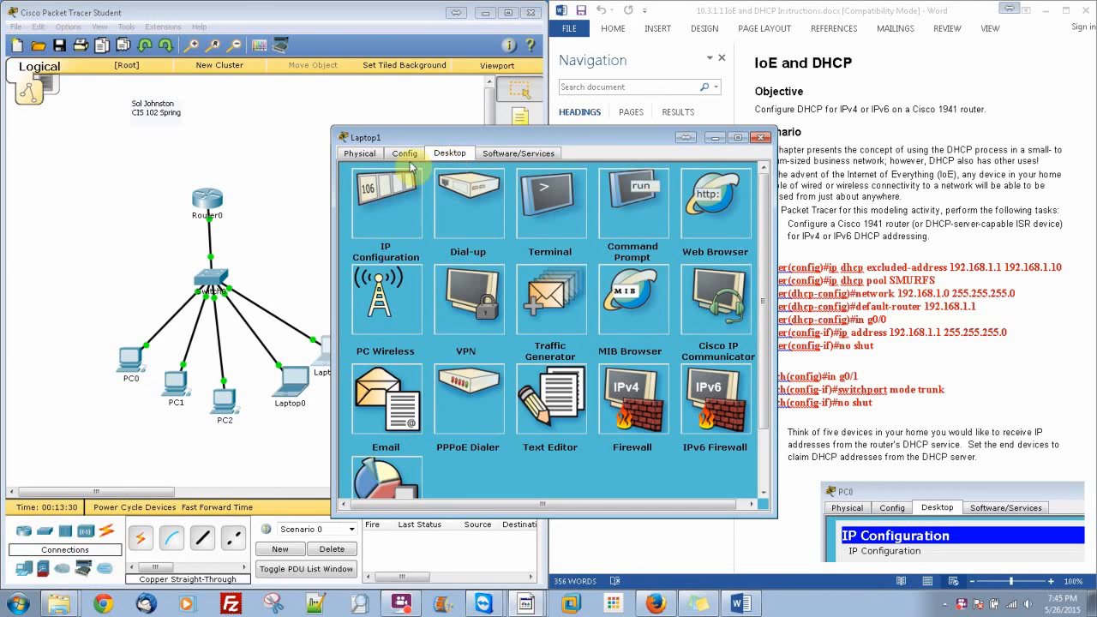
click(412, 170)
click(361, 212)
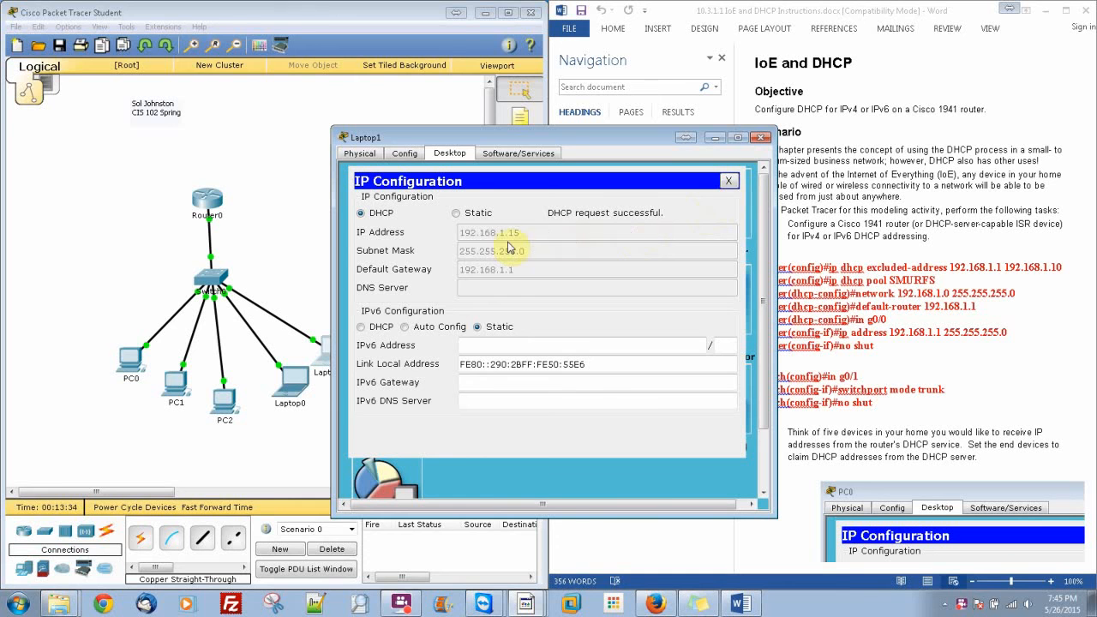
click(760, 139)
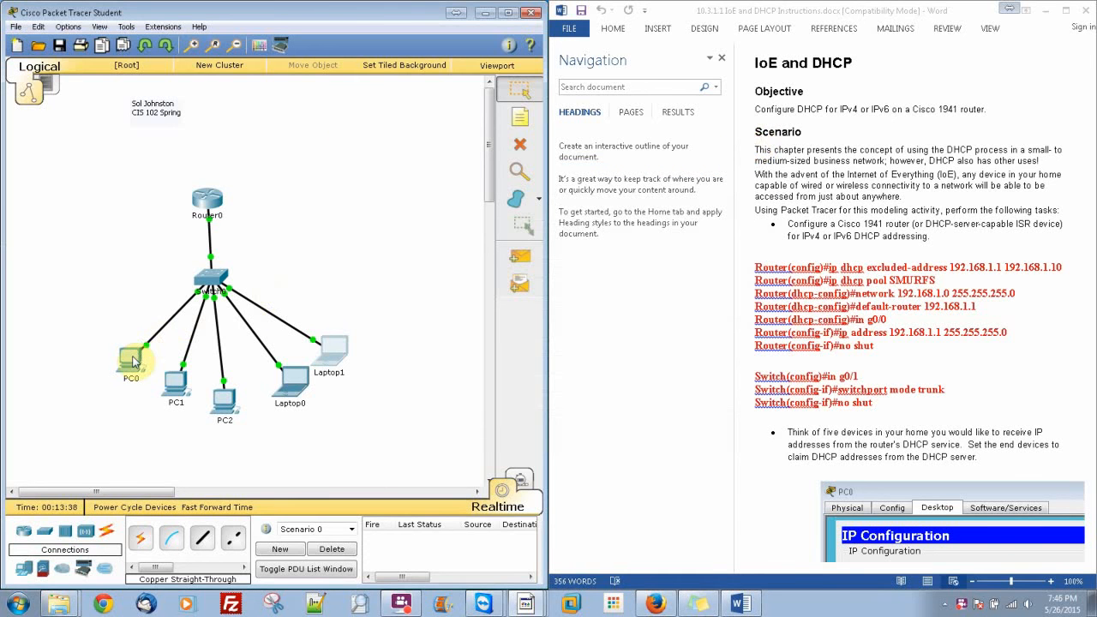
Switch to the Word instructions and review the end-device IP configuration captures and the requirement to validate each device's address
click(994, 441)
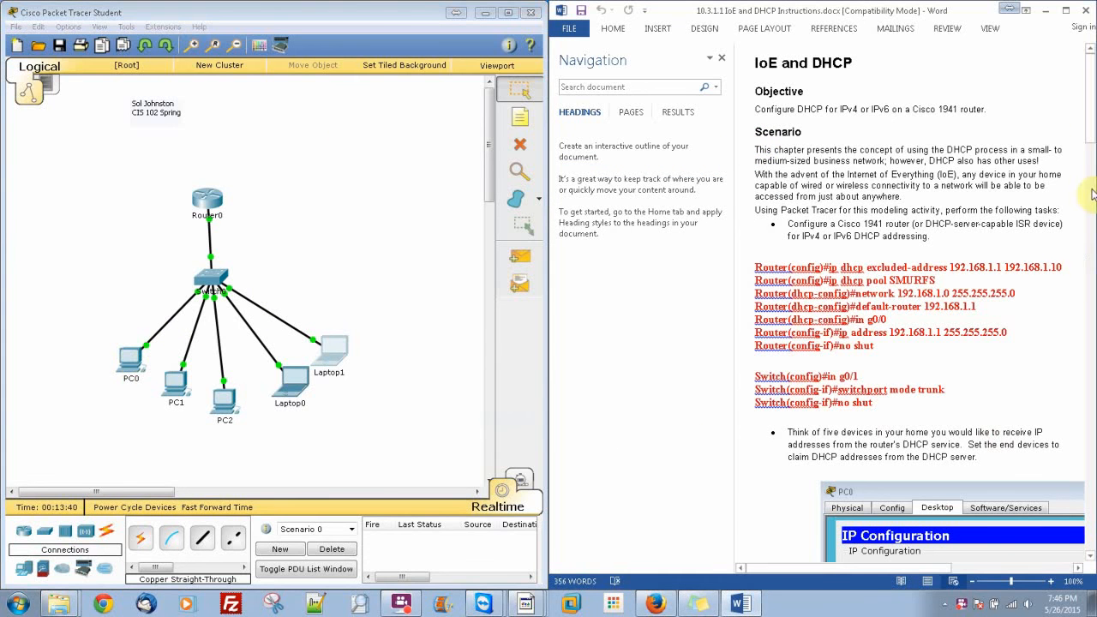
scroll(1093, 193, down, 10)
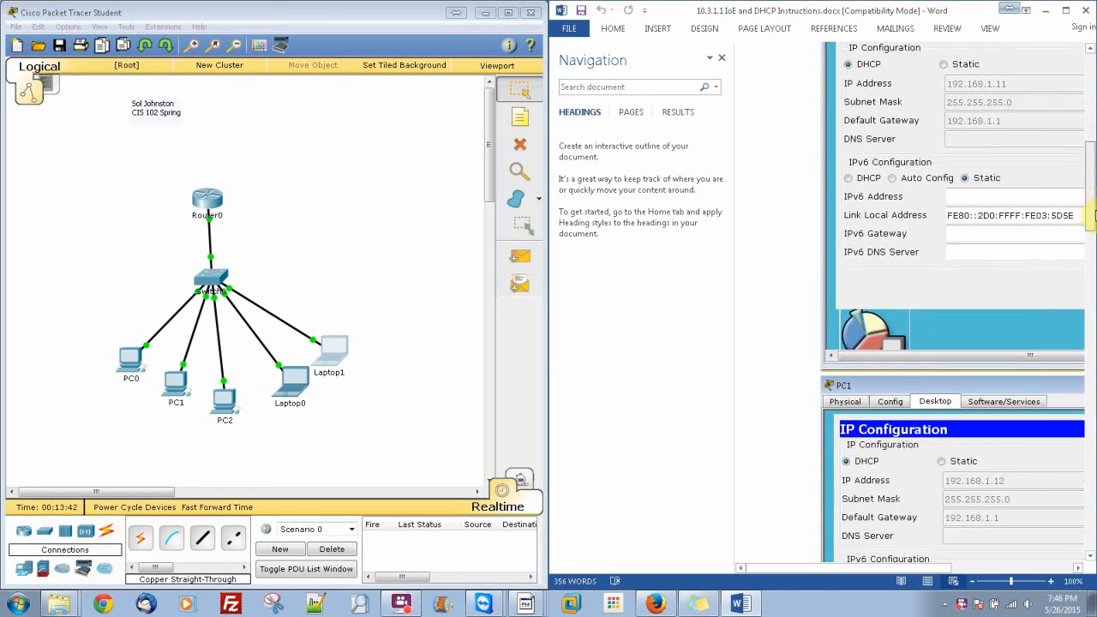
drag(1092, 216, 1089, 519)
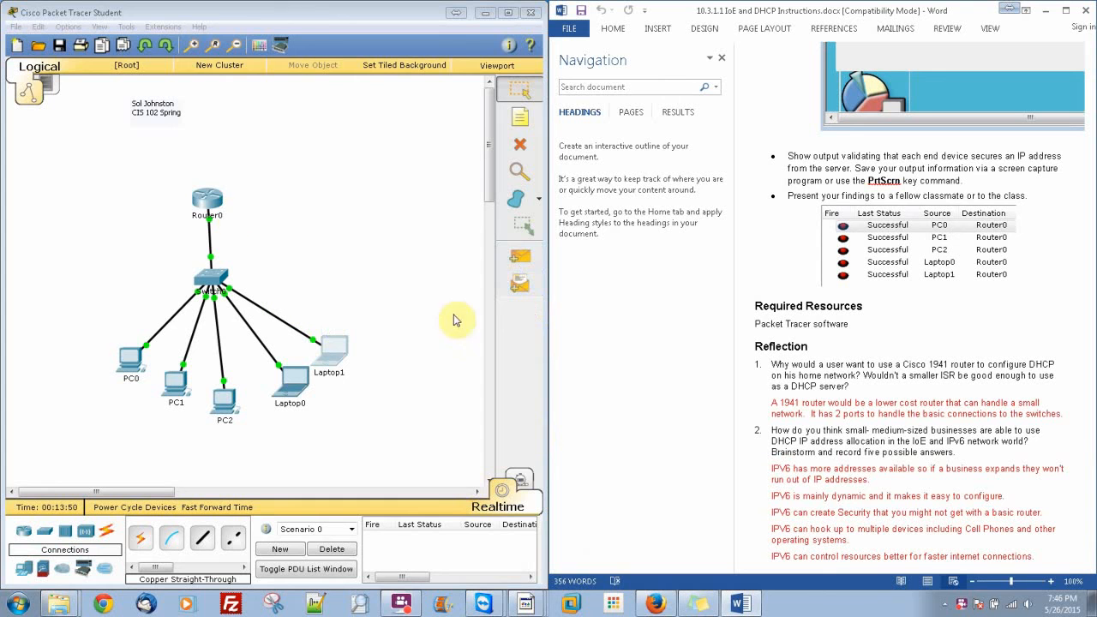
Test PC0's connection to the router with "ping 192.168.1.1" in its Command Prompt and close the PC0 window
click(139, 366)
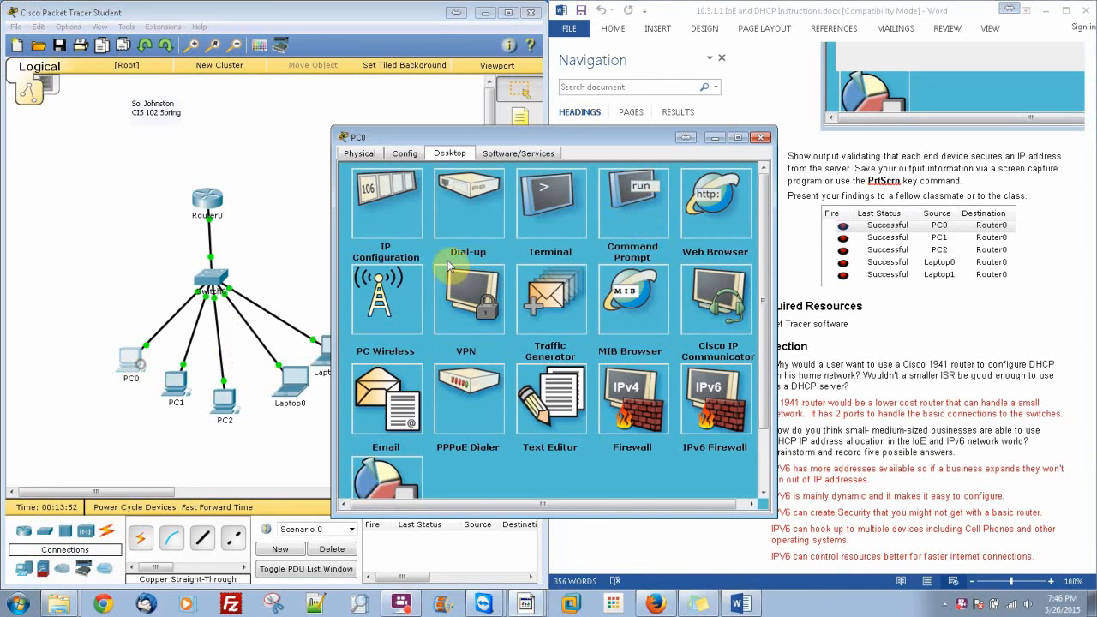
click(639, 215)
click(488, 302)
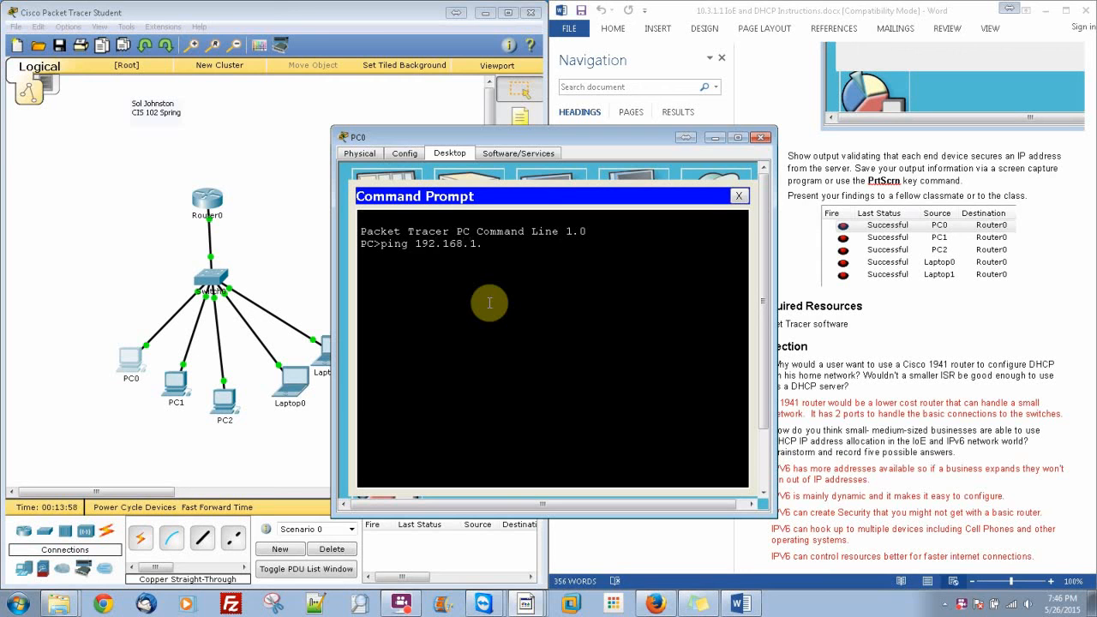
key(Return)
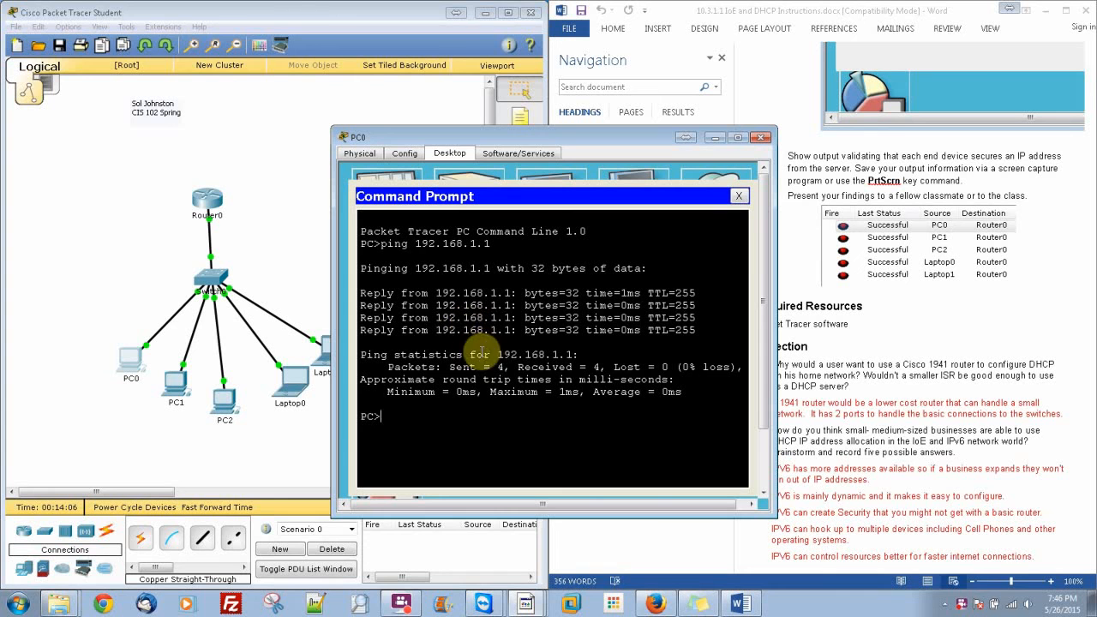
click(760, 137)
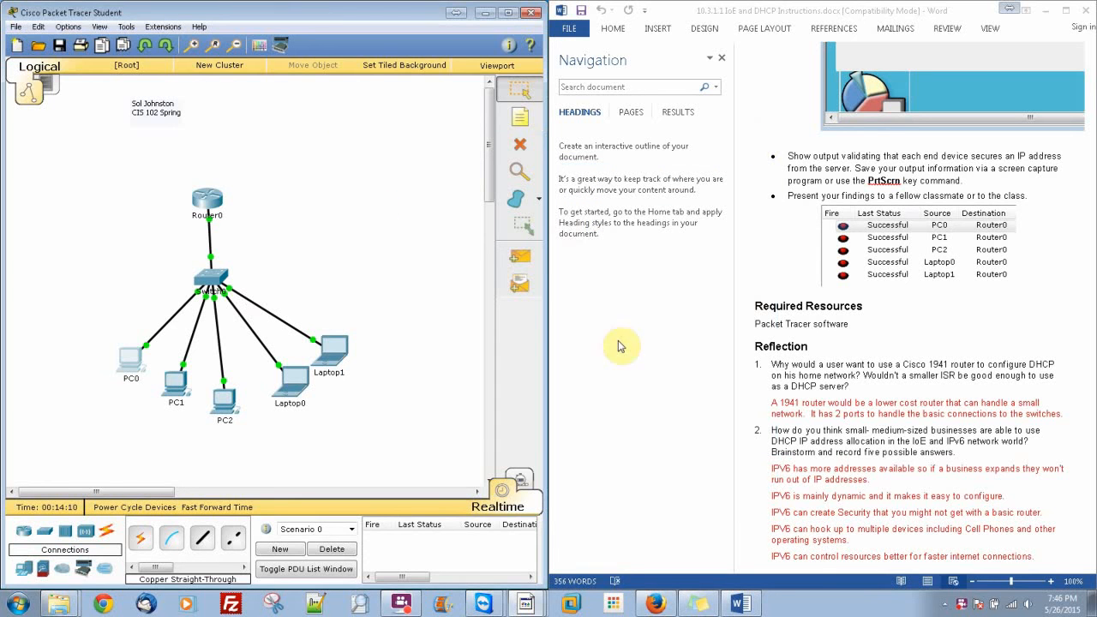
Return to the Word instructions and review the Reflection questions and answers at the end of the document
click(892, 405)
click(1039, 325)
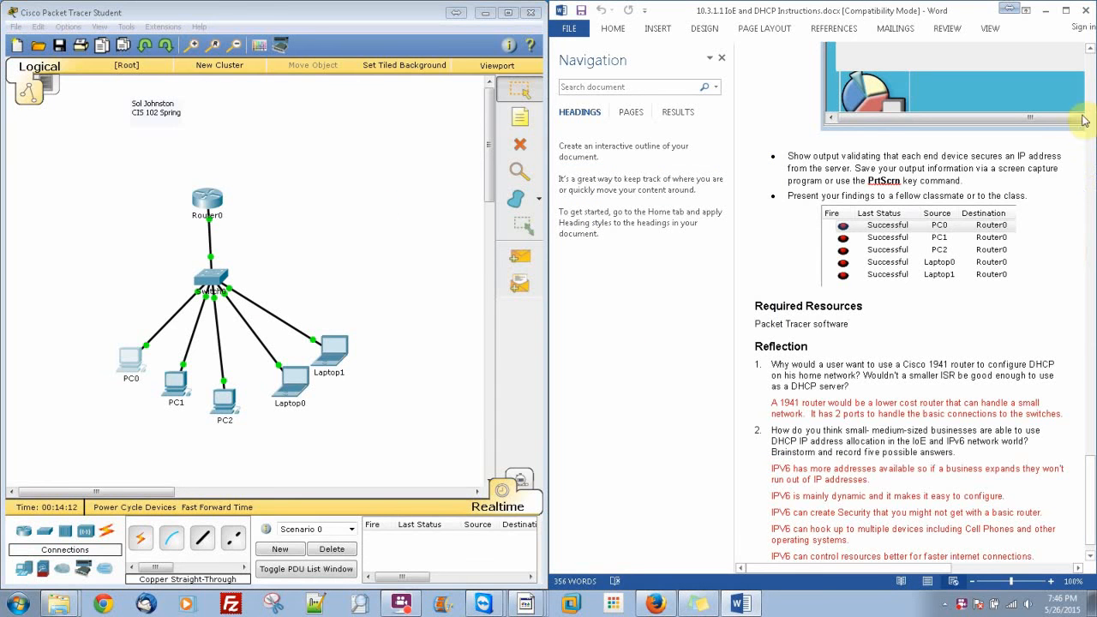
scroll(1084, 457, down, 1)
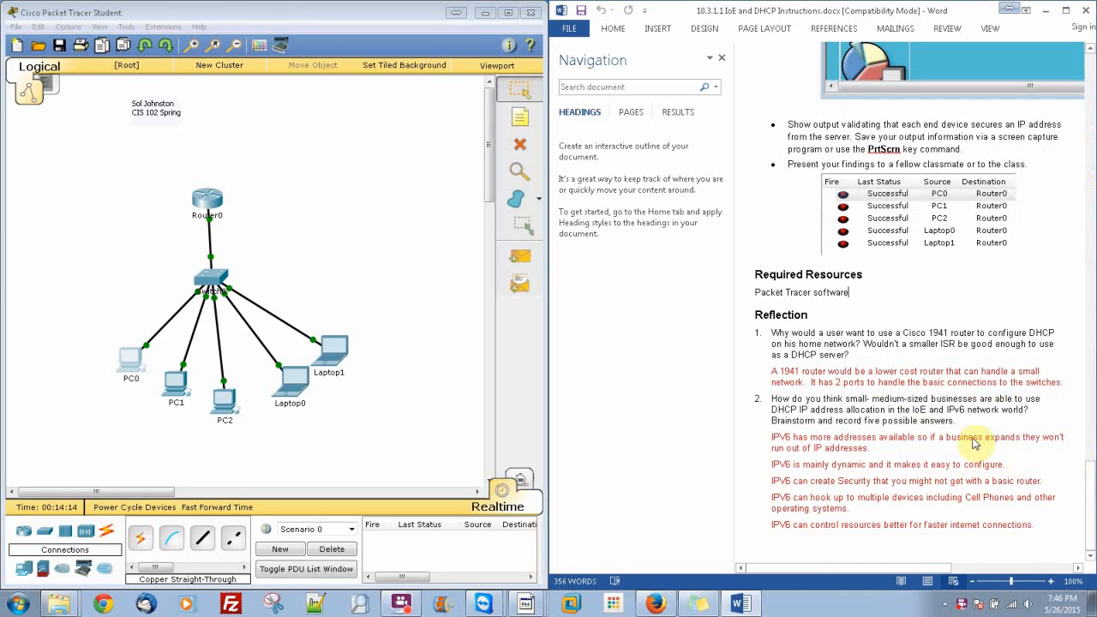